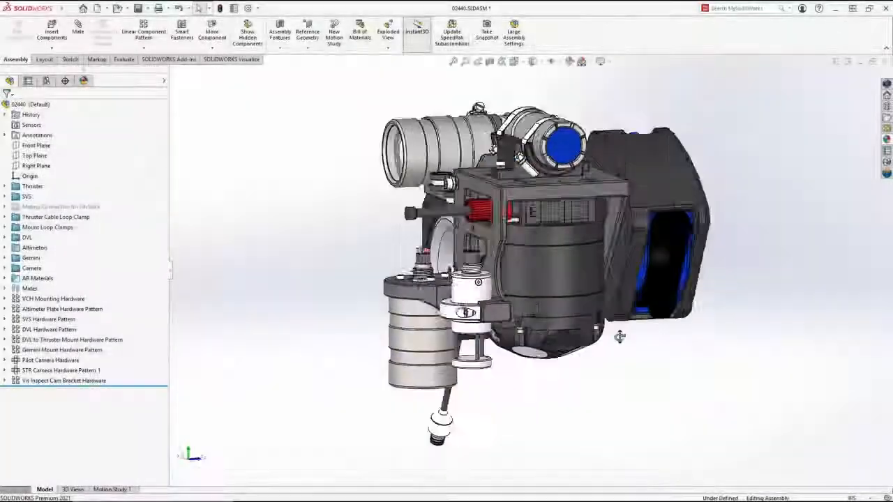
Step: Activate the Wet-Cable_Suppressed configuration of the assembly, followed by the Brackets and Housing configuration
middle_click_drag(620, 337, 737, 337)
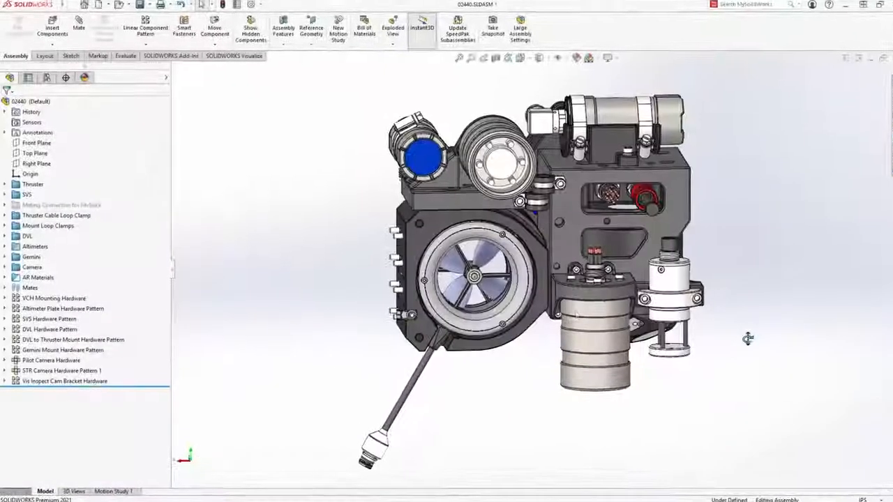
left_click(46, 81)
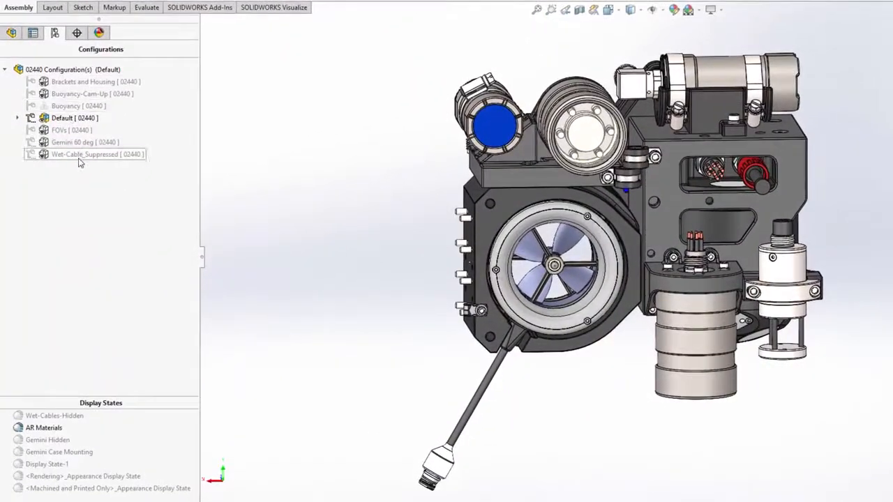
double_click(80, 154)
left_click(70, 83)
double_click(70, 82)
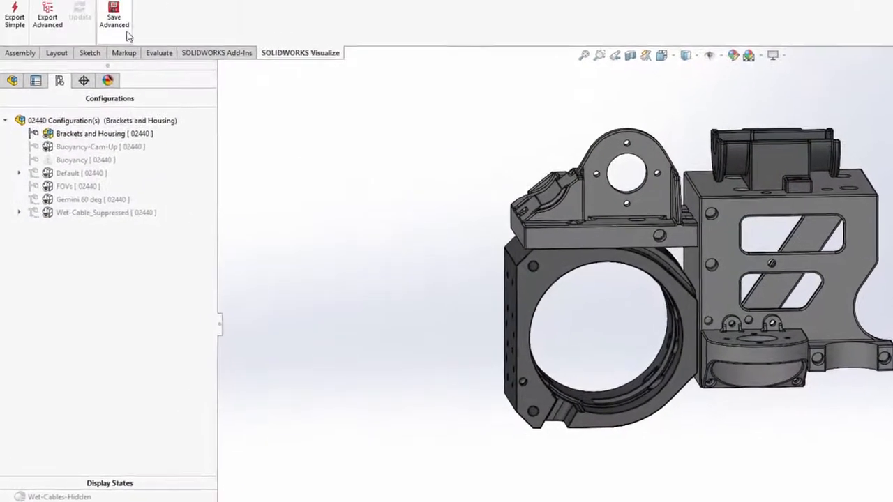
Step: Export the assembly to SOLIDWORKS Visualize and switch its model set to Wet-Cable_Suppressed
left_click(16, 11)
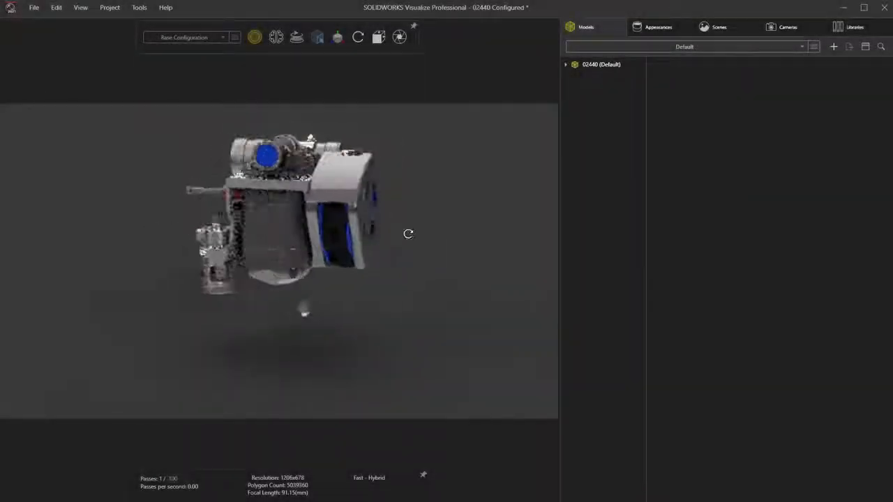
middle_click_drag(408, 234, 580, 231)
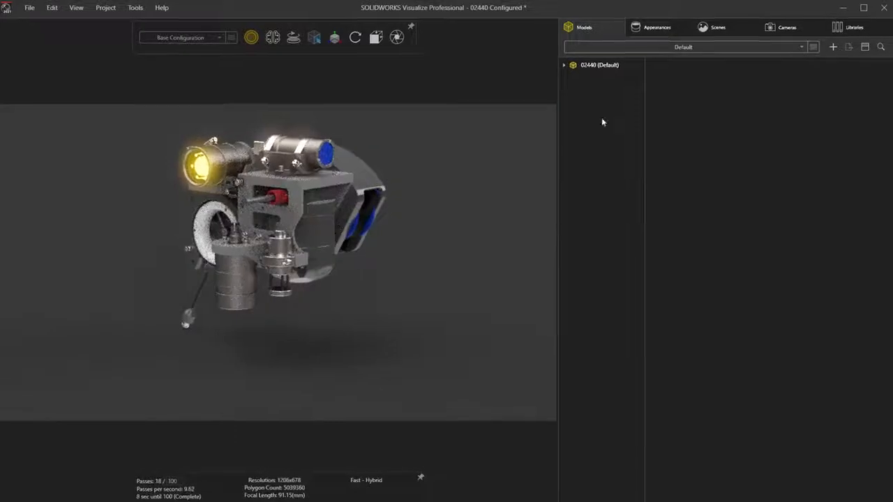
left_click(663, 47)
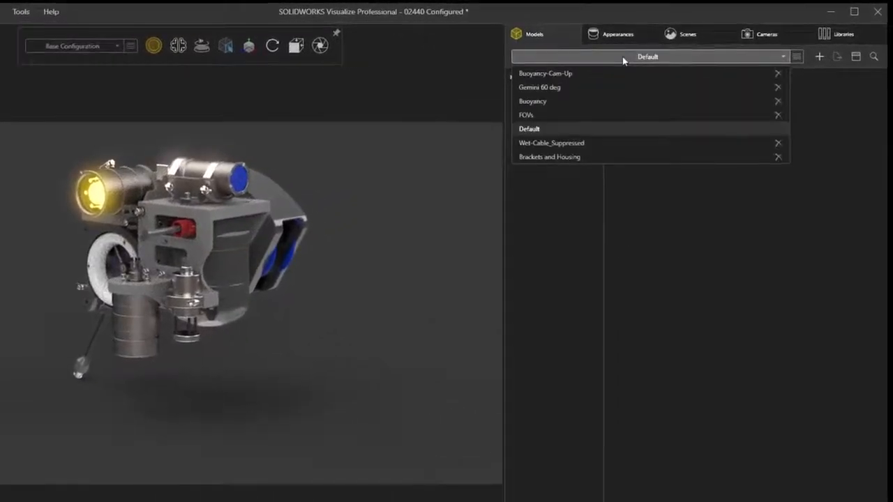
left_click(585, 145)
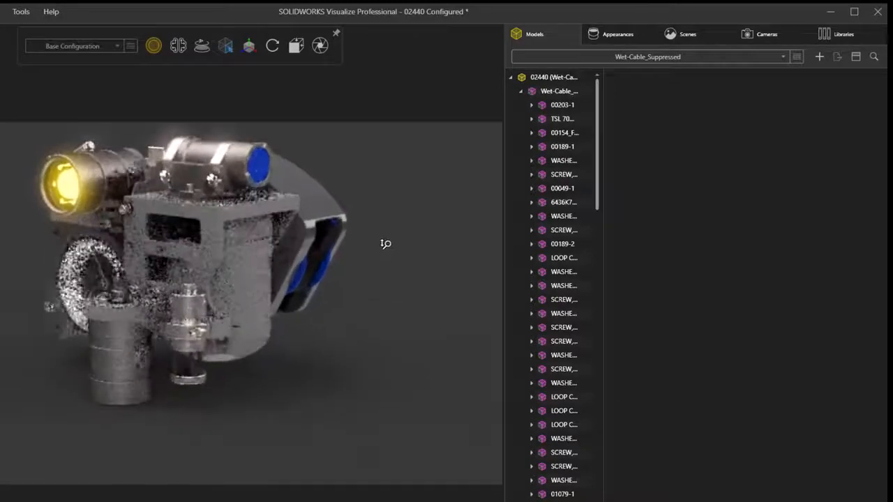
Step: Apply the SR - Black Powder Coat appearance from the Square Robot library to the large cylindrical housing behind the bracket
left_click(836, 39)
double_click(733, 271)
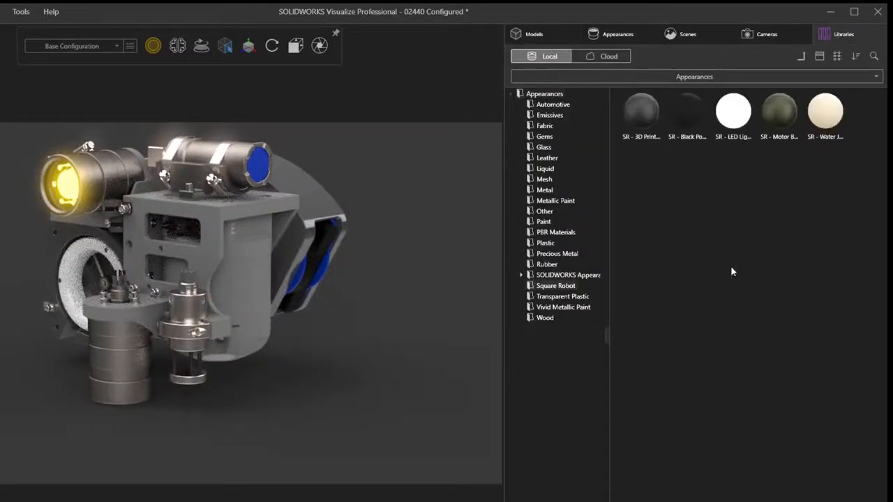
left_click_drag(690, 128, 245, 264)
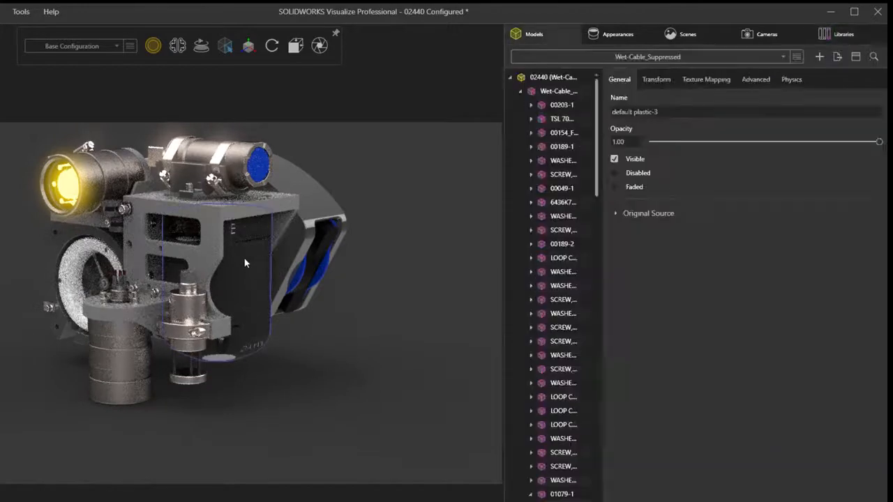
Step: Copy the appearance of the black cylindrical housing
left_click(245, 262)
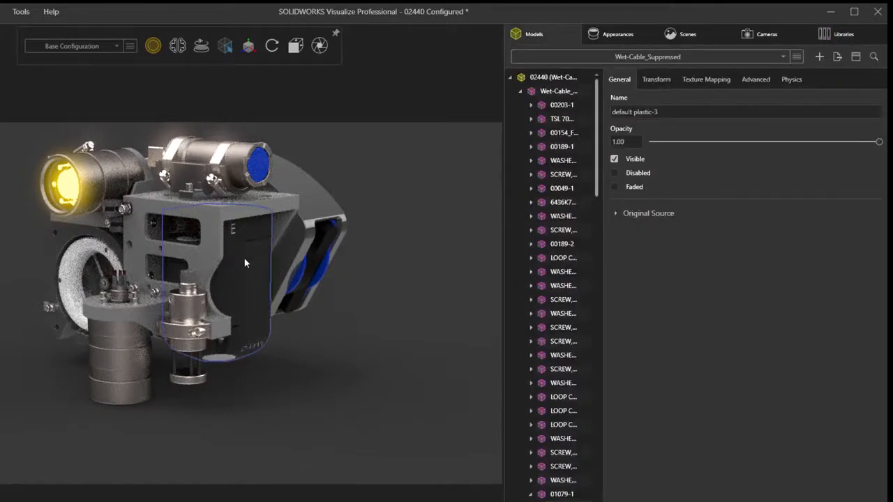
right_click(245, 263)
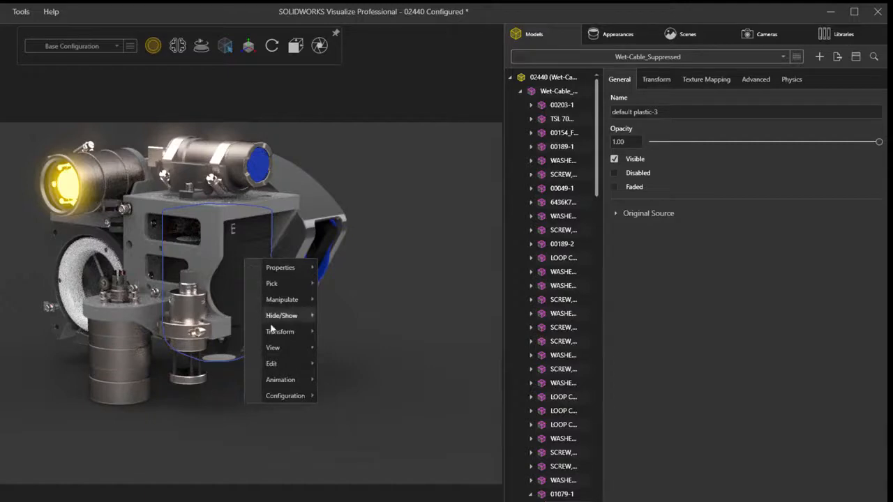
mouse_move(293, 368)
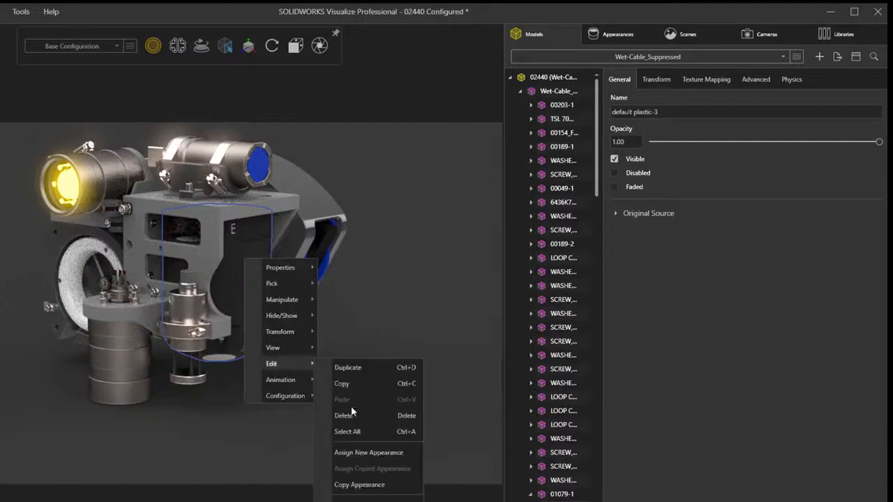
left_click(409, 486)
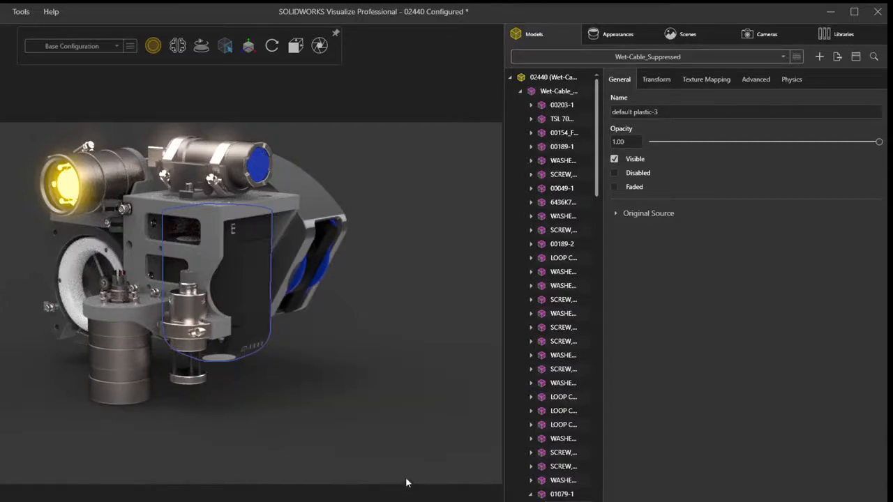
Step: Assign the copied SR - Black Powder Coat appearance to every part that uses the default plastic appearance
left_click(305, 211)
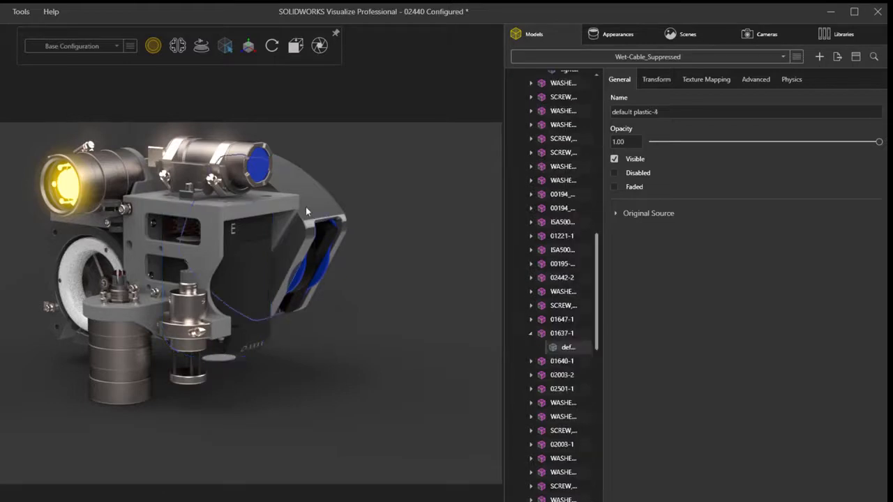
double_click(305, 207)
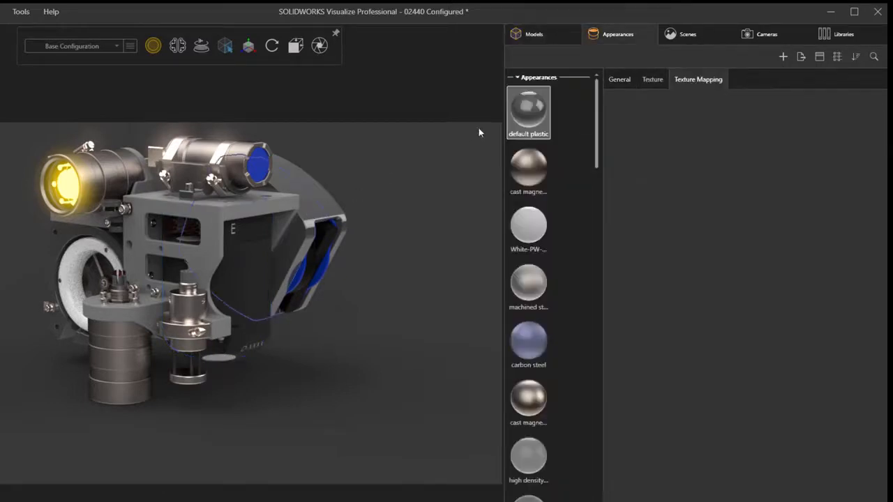
right_click(539, 108)
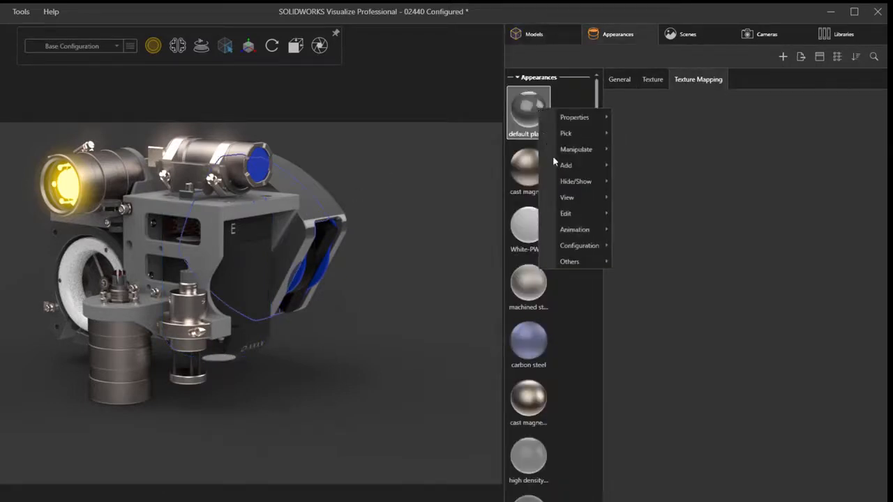
mouse_move(577, 221)
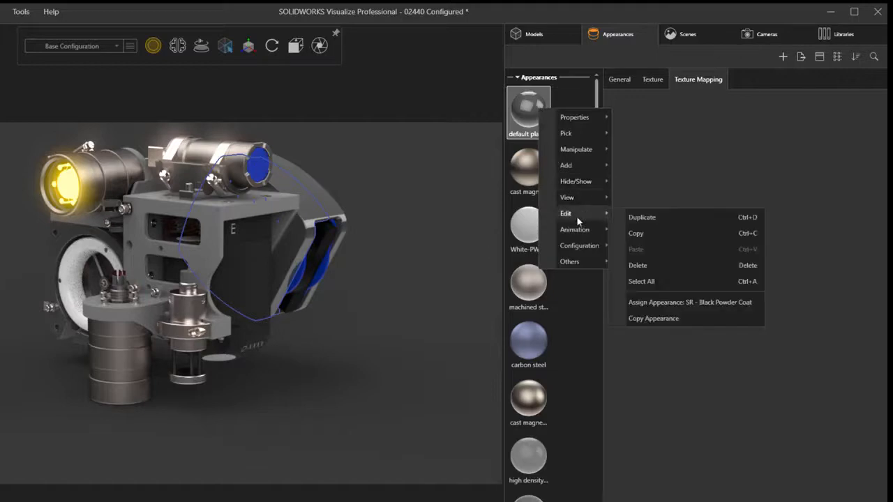
left_click(707, 307)
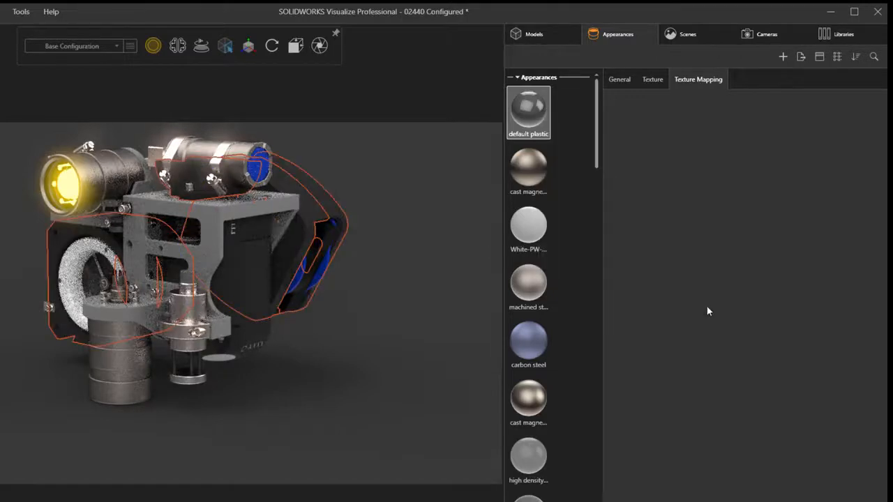
left_click(447, 213)
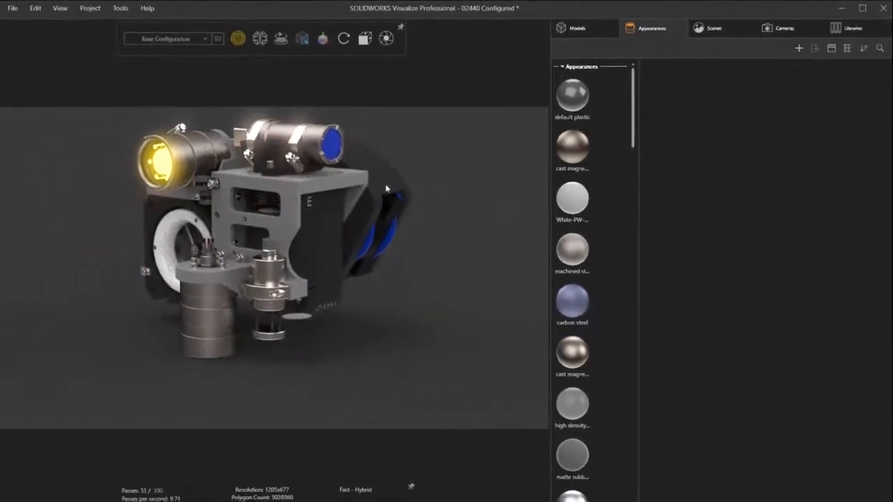
Step: Isolate the grey main bracket by showing only that part
left_click(331, 180)
right_click(331, 180)
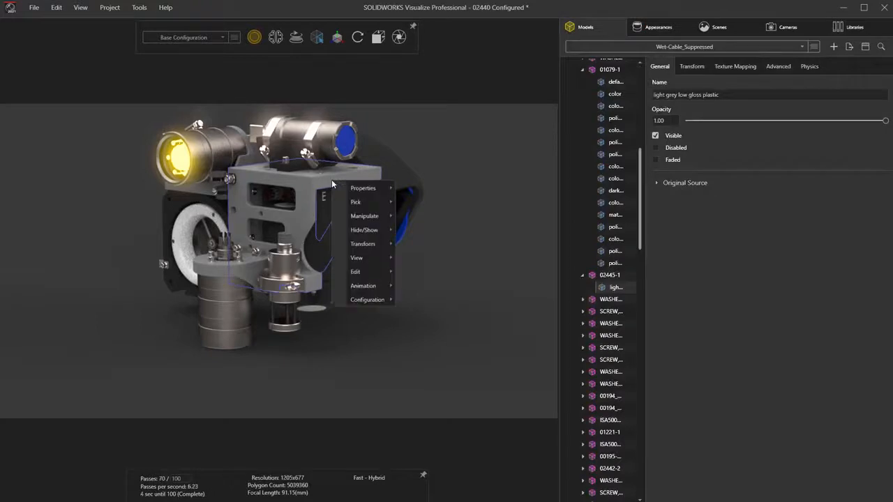
mouse_move(365, 233)
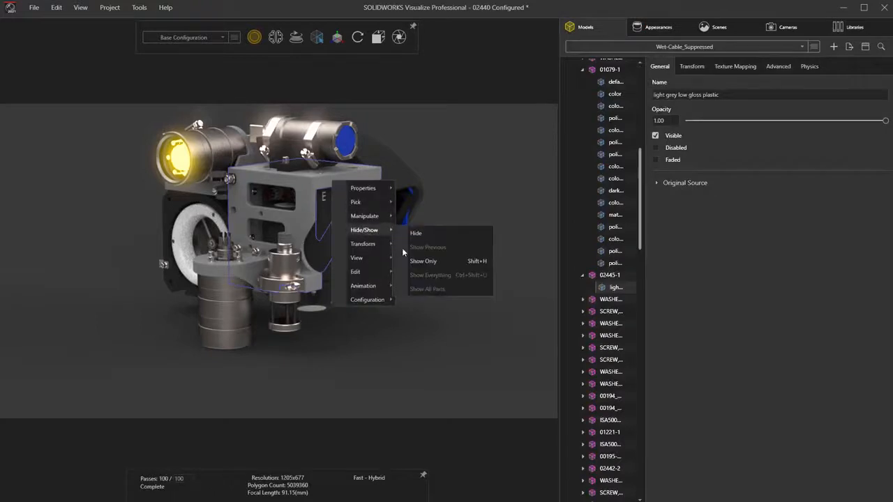
left_click(435, 262)
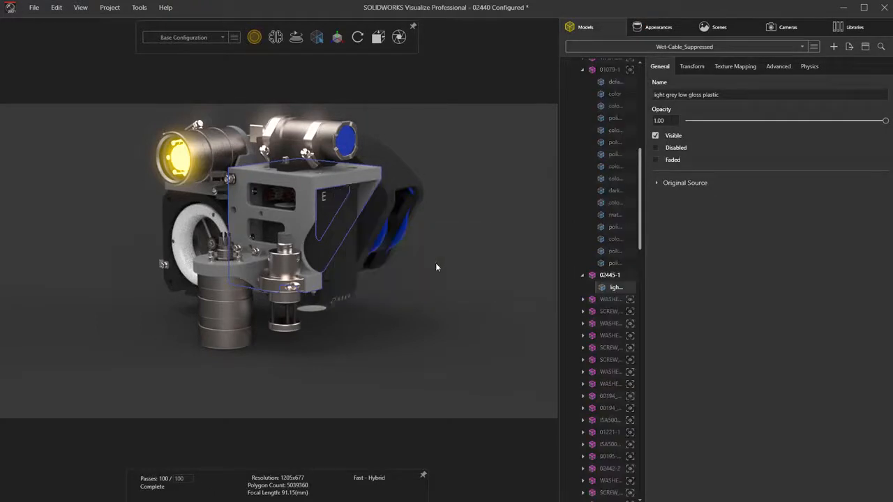
scroll(405, 213, "up", 5)
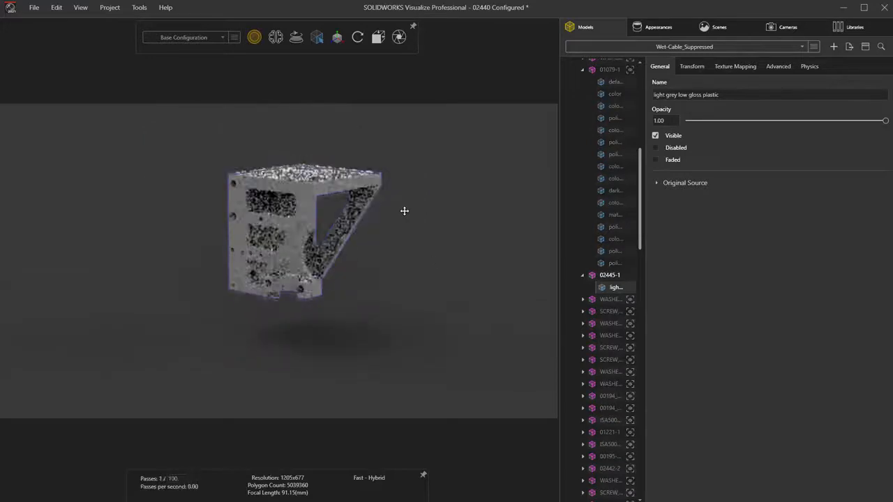
scroll(401, 225, "up", 5)
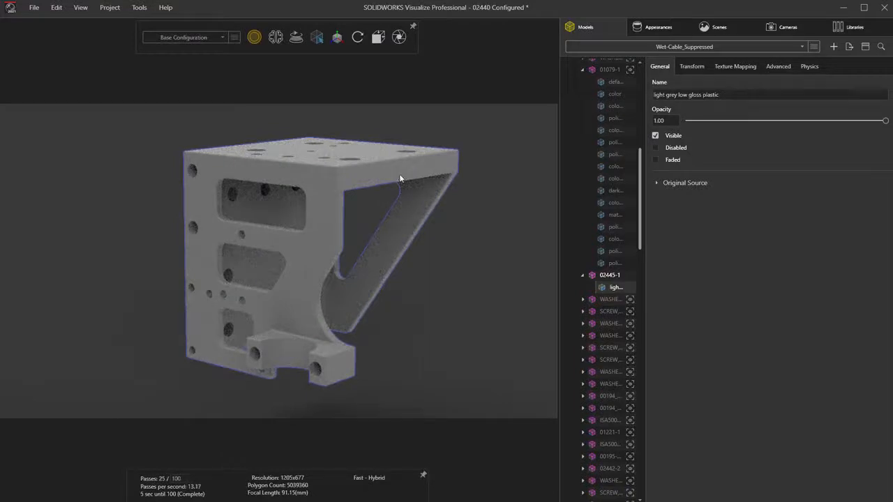
Step: Darken the bracket's light grey low gloss plastic color to an HSV value of 22
double_click(399, 173)
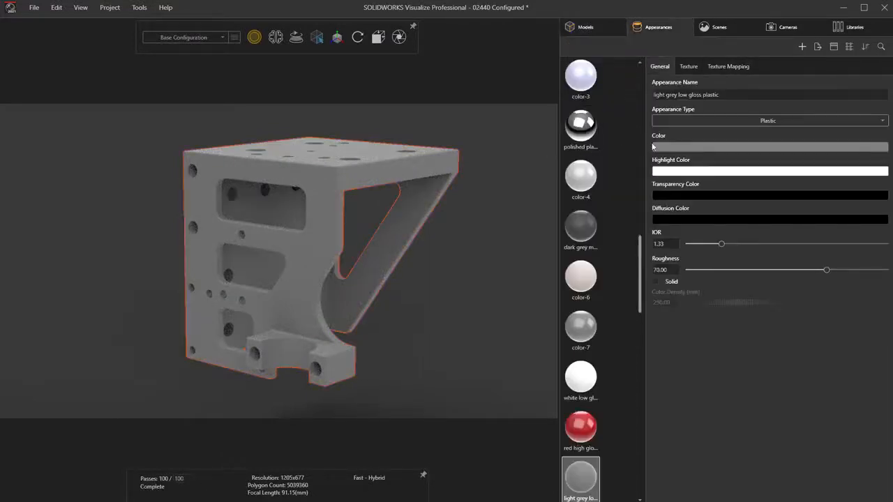
left_click(654, 146)
mouse_move(599, 168)
left_mouse_down()
mouse_move(592, 172)
mouse_move(611, 186)
mouse_move(588, 197)
left_mouse_up()
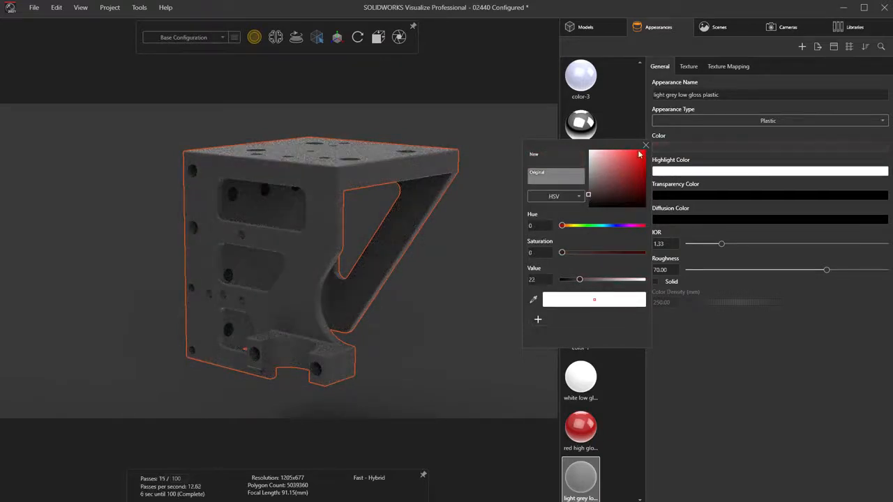
left_click(645, 147)
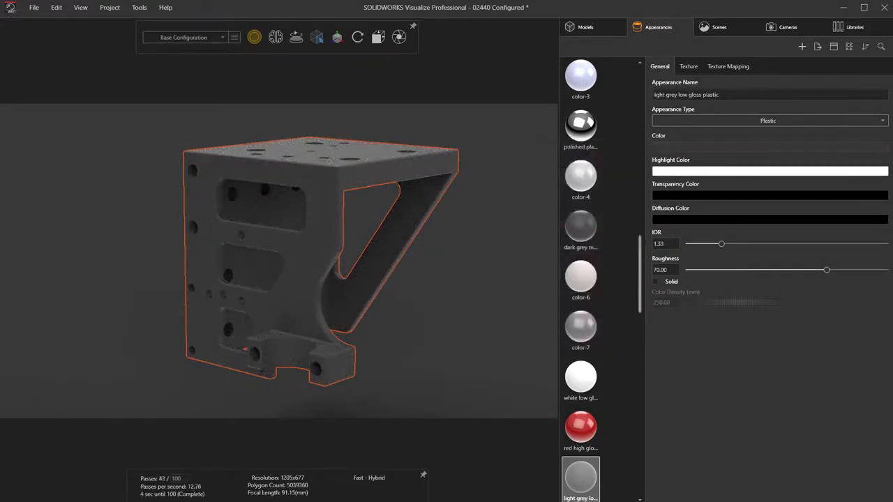
Step: Import 3DPrint Texture.png as the bump texture of the bracket's light grey low gloss plastic appearance
left_click(689, 70)
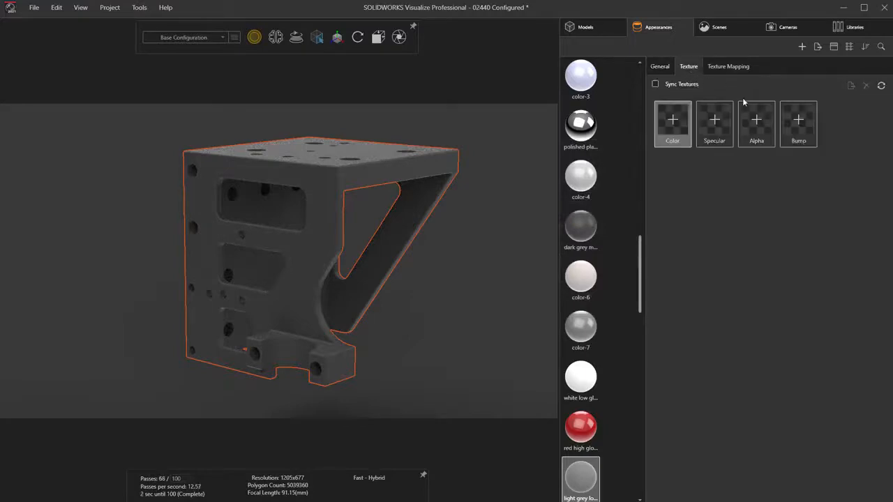
left_click(798, 124)
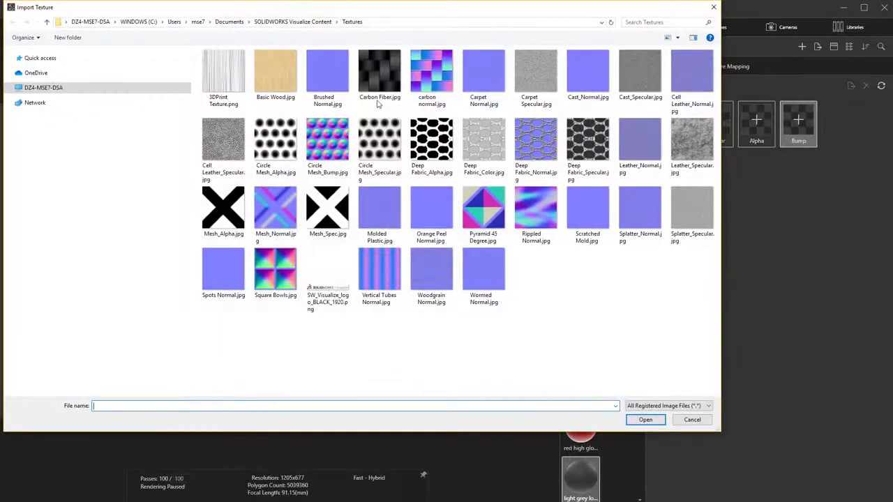
left_click(234, 79)
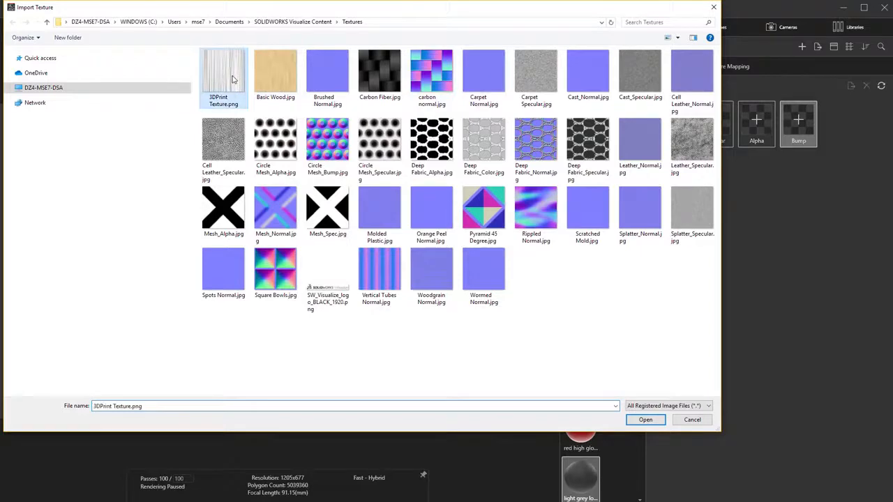
left_click(645, 419)
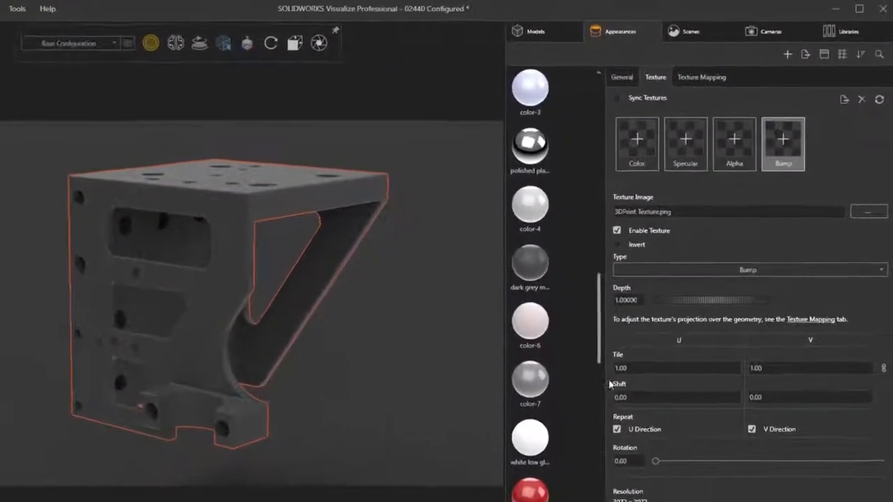
Step: Set the bump texture's depth to 0.05 and its type to Displacement
left_click(644, 282)
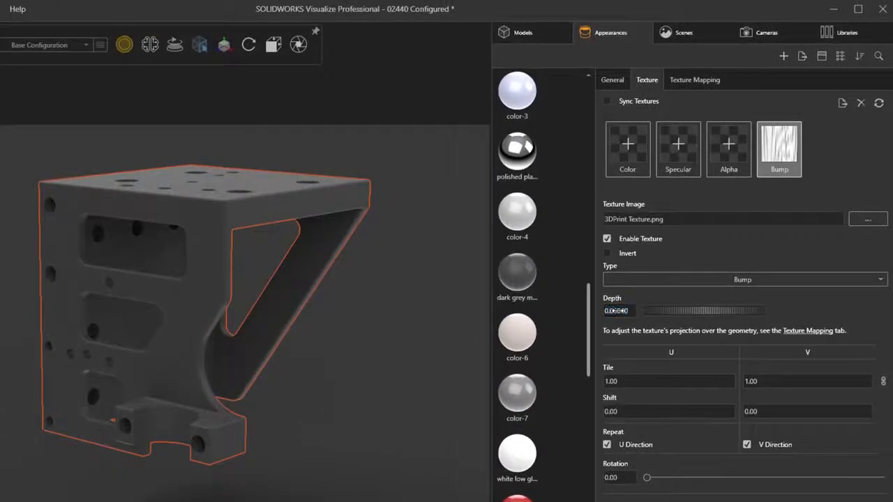
left_click(650, 279)
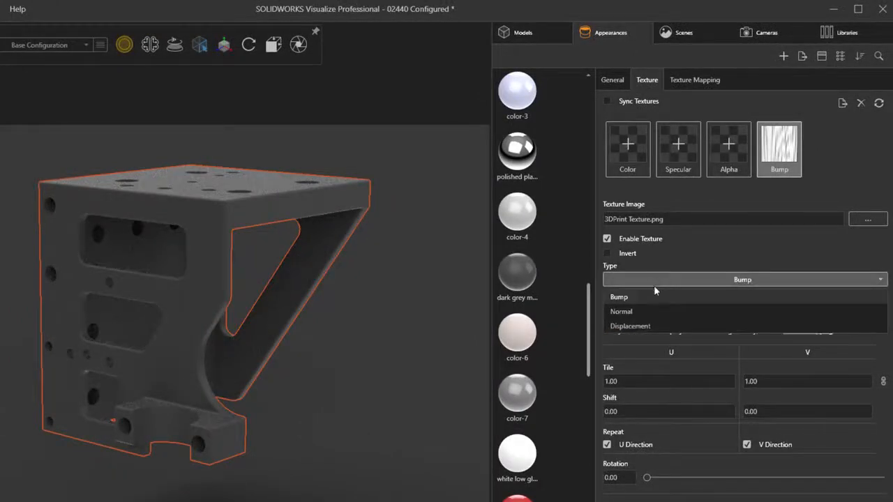
left_click(630, 326)
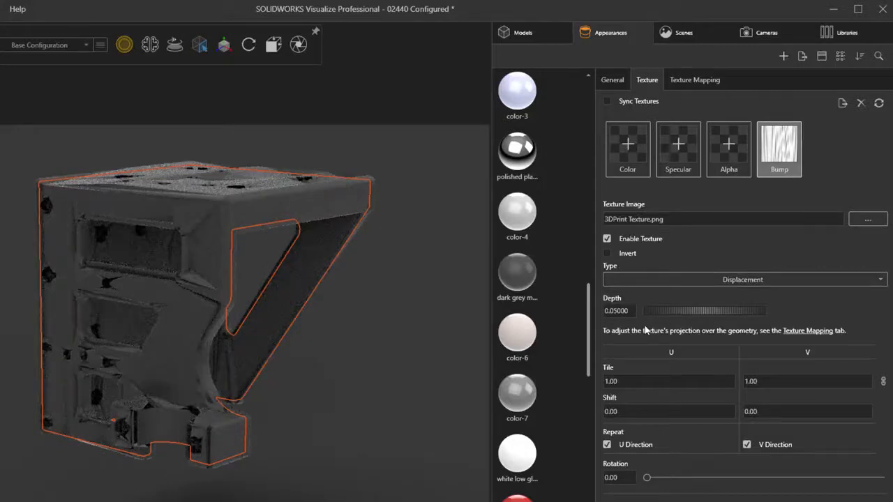
Step: Apply the displacement texture to the bracket's geometry from its texture mapping settings
left_click(696, 85)
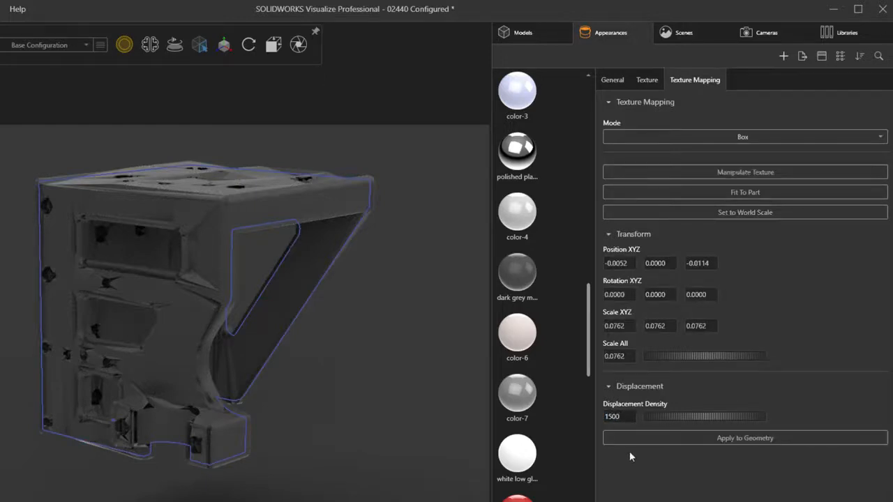
left_click(664, 439)
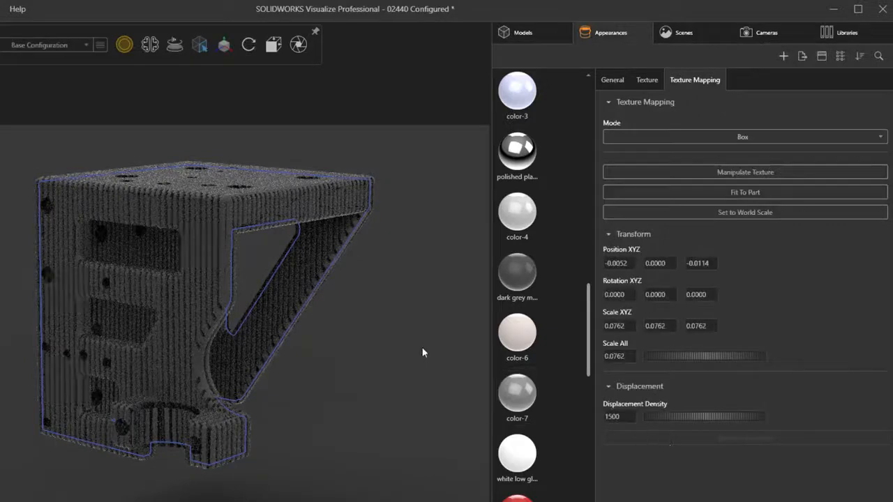
left_click(421, 349)
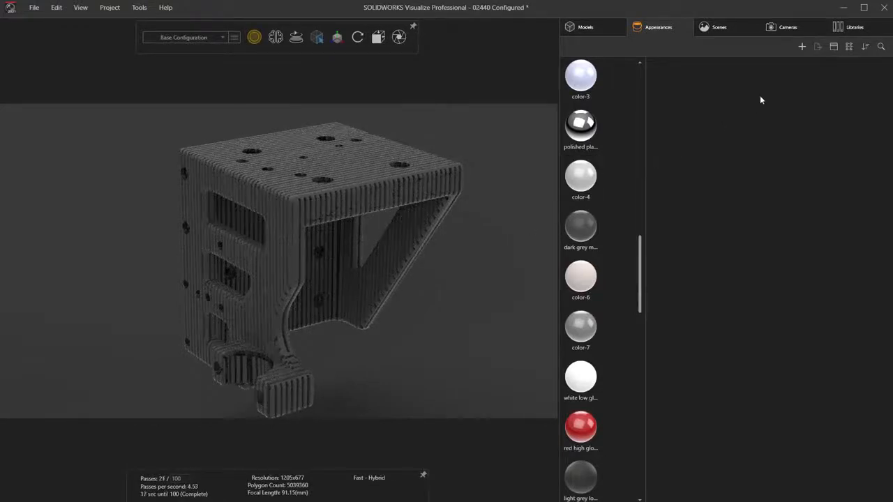
Step: Apply the SR - 3D Print appearance from the Square Robot library folder to the bracket
left_click(846, 28)
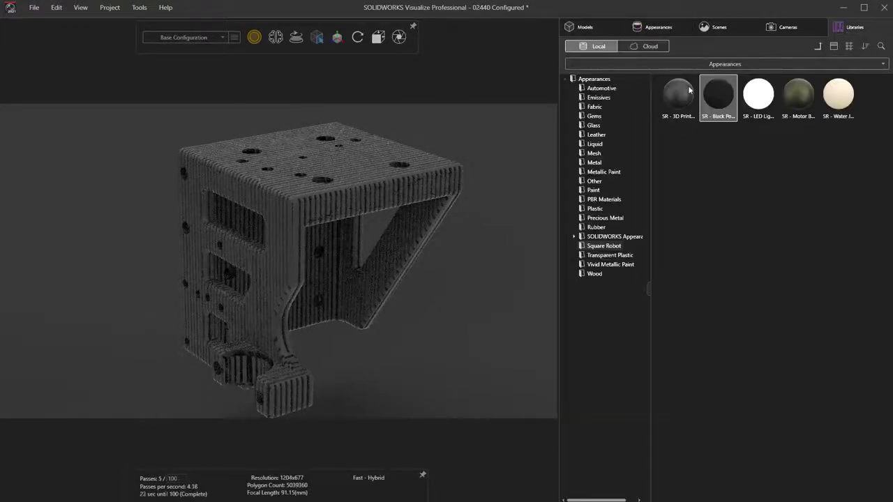
left_click_drag(687, 92, 365, 183)
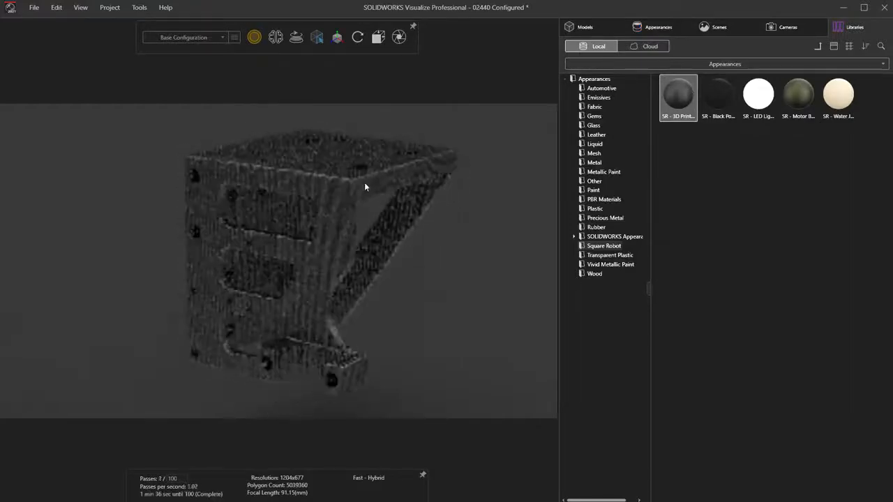
right_click_drag(491, 196, 507, 132)
middle_click_drag(507, 132, 351, 277)
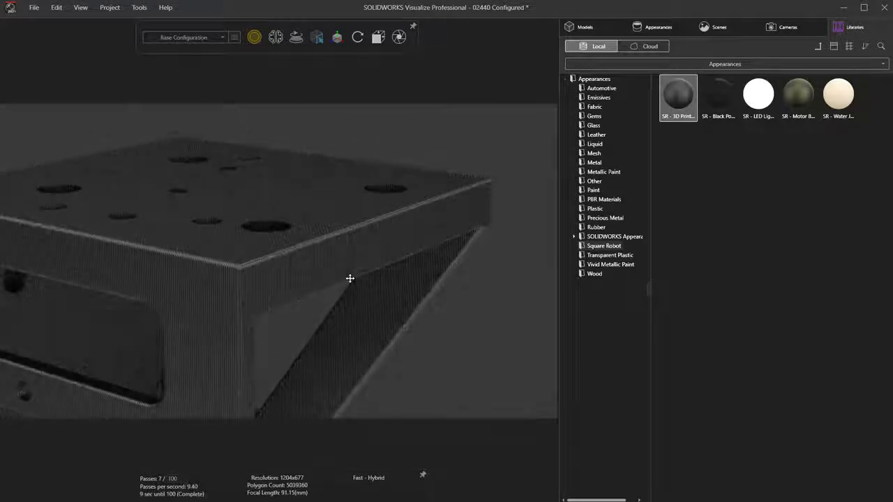
Step: Set the texture mapping mode of the bracket's SR - 3D Print appearance to Planar and open its Z rotation for editing
left_click(402, 258)
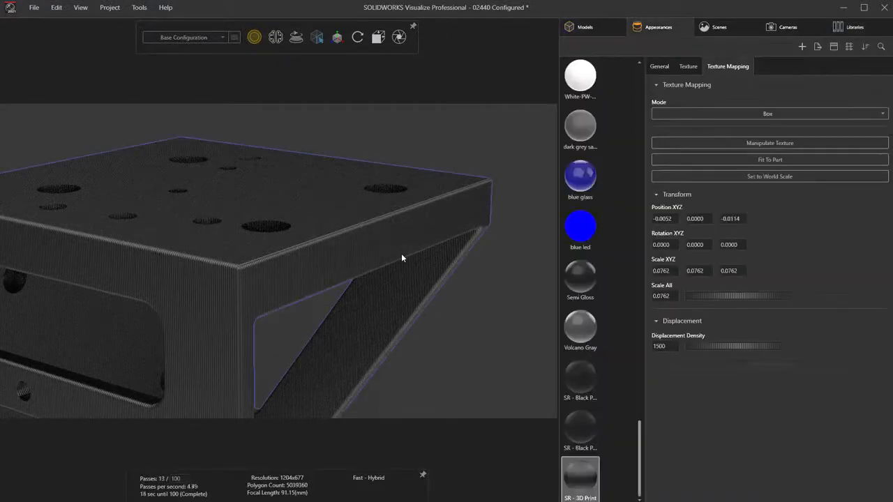
left_click(687, 113)
left_click(679, 154)
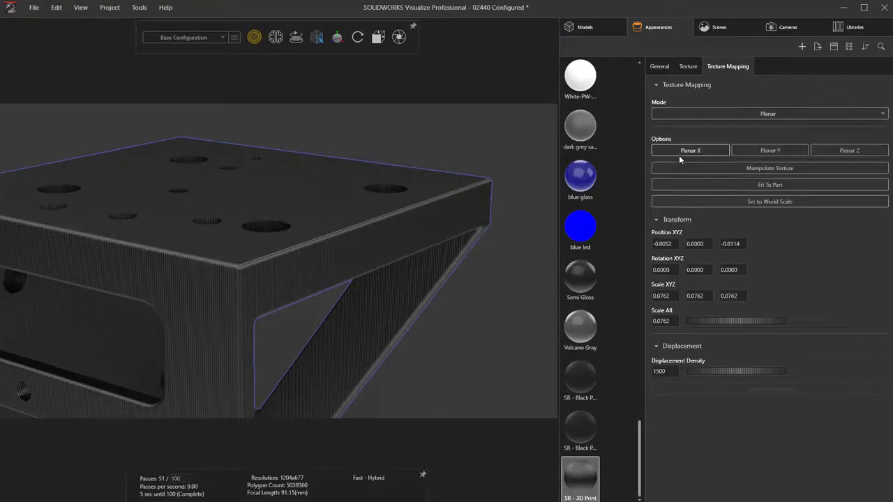
left_click(728, 270)
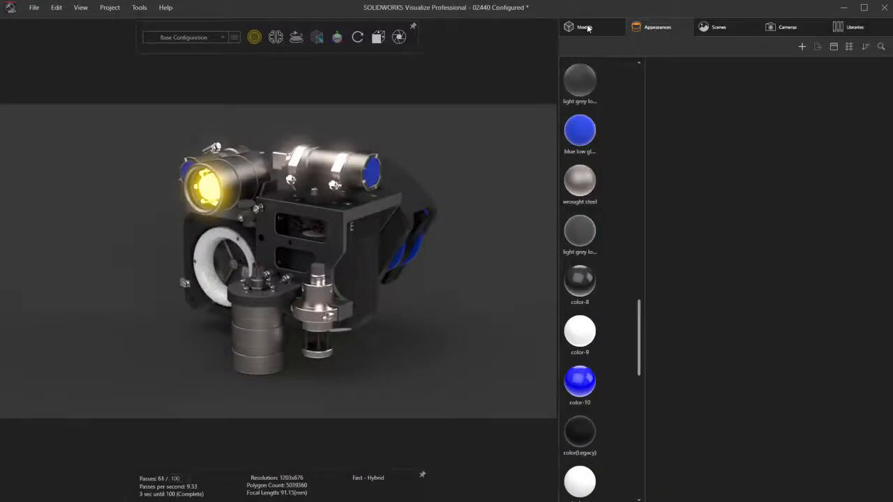
Step: Switch the models to the Brackets and Housing model set
left_click(586, 28)
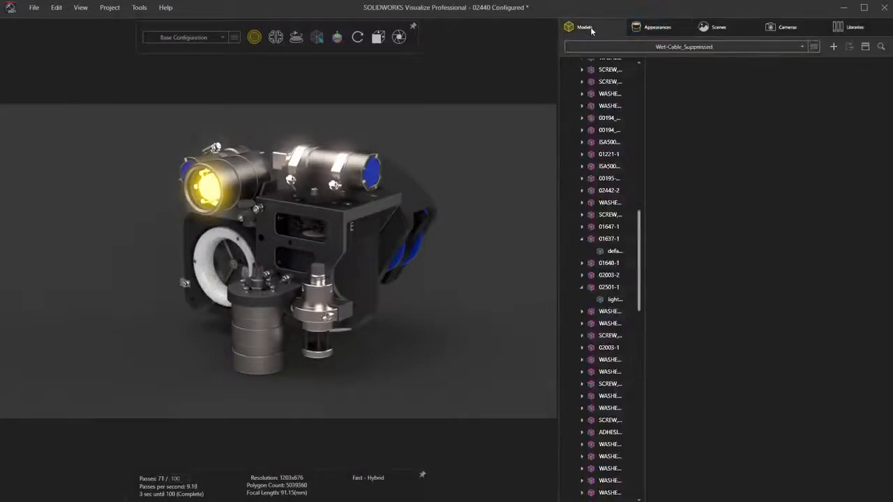
left_click(612, 47)
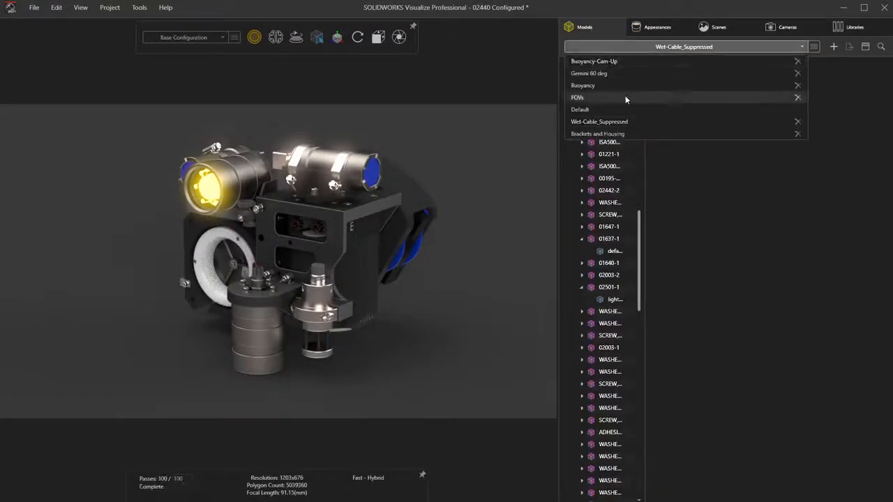
left_click(641, 133)
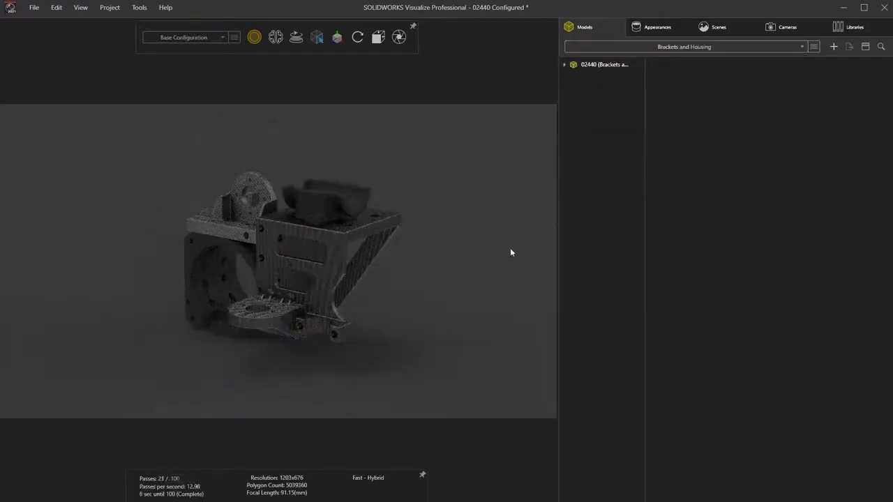
Step: Add a new cutting plane through the brackets and move it outward along its blue Z axis
left_click_drag(510, 253, 238, 268)
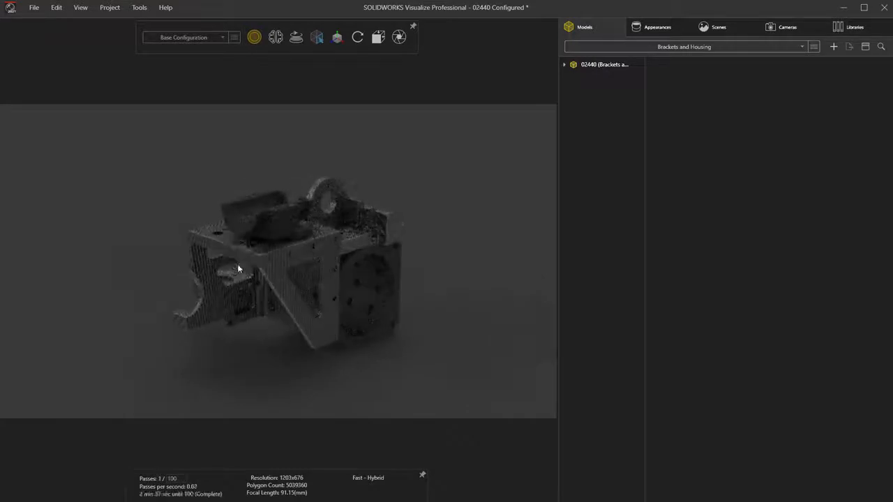
middle_click_drag(397, 289, 390, 275)
right_click_drag(460, 270, 466, 236)
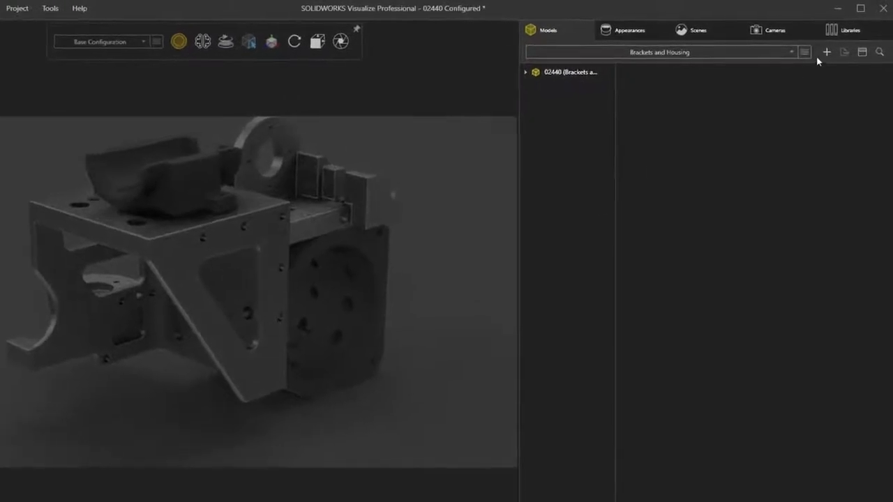
left_click(827, 53)
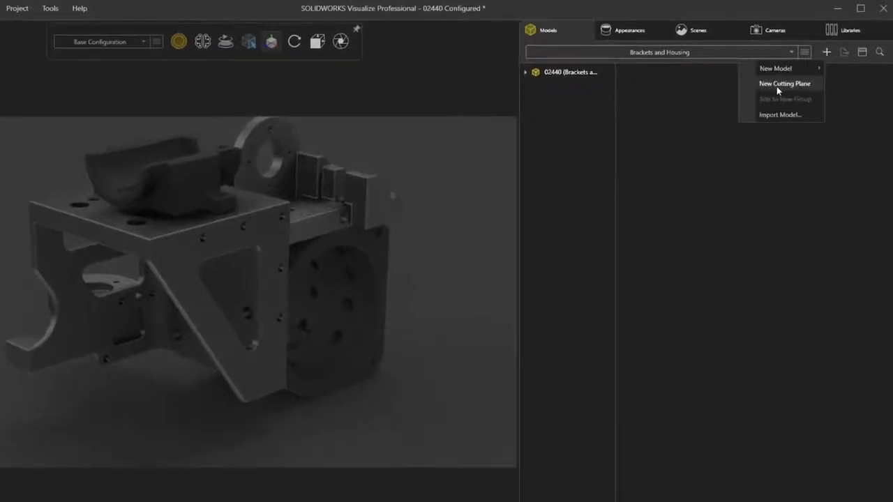
left_click(778, 84)
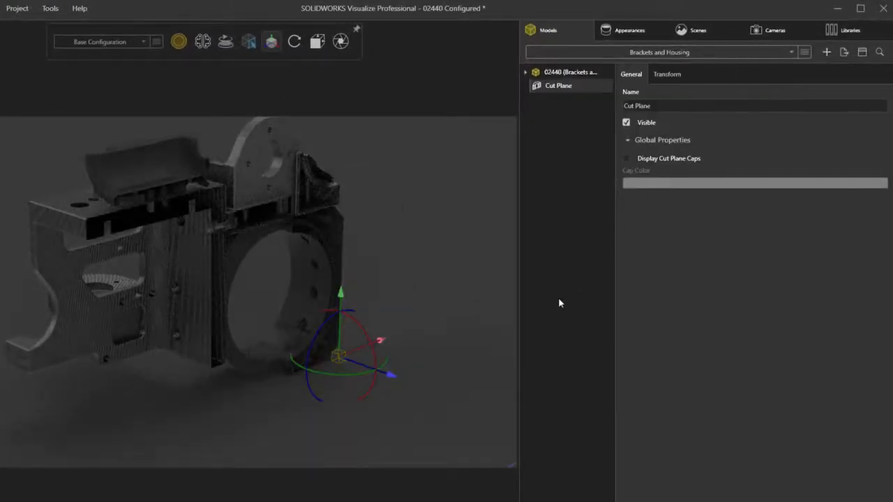
left_click_drag(394, 375, 412, 387)
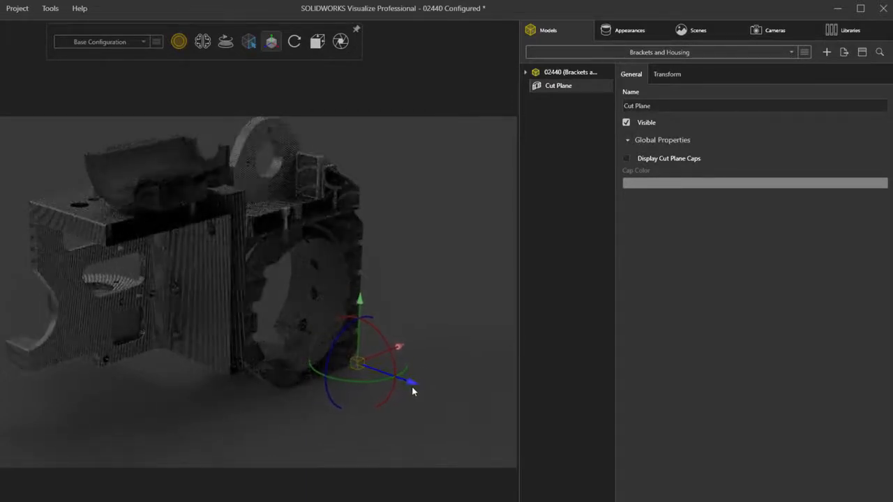
Step: Display cut plane caps and set the cap color to green with hue 117, saturation 93 and value 94
left_click(626, 159)
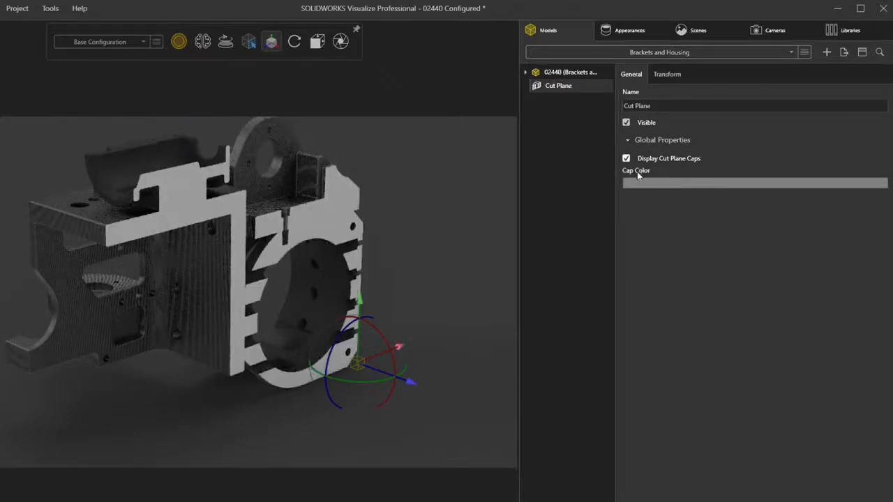
left_click(645, 183)
left_click_drag(547, 272, 553, 278)
left_click_drag(595, 222, 598, 213)
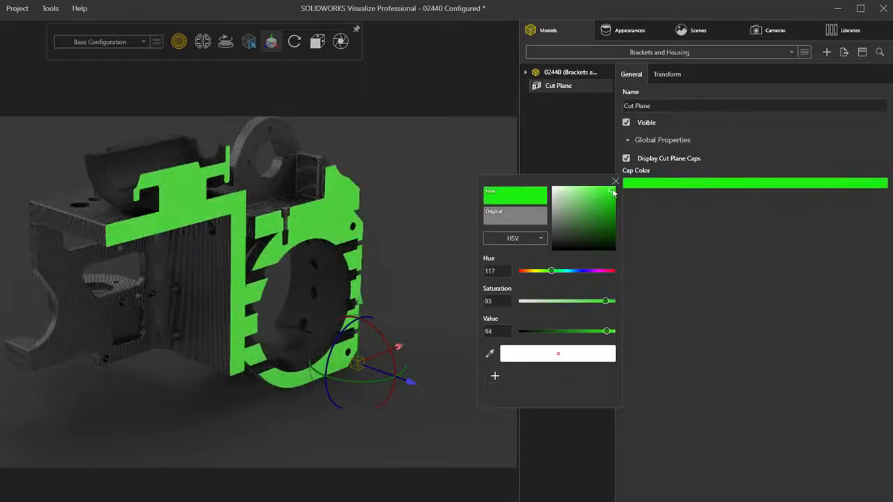
left_click(615, 182)
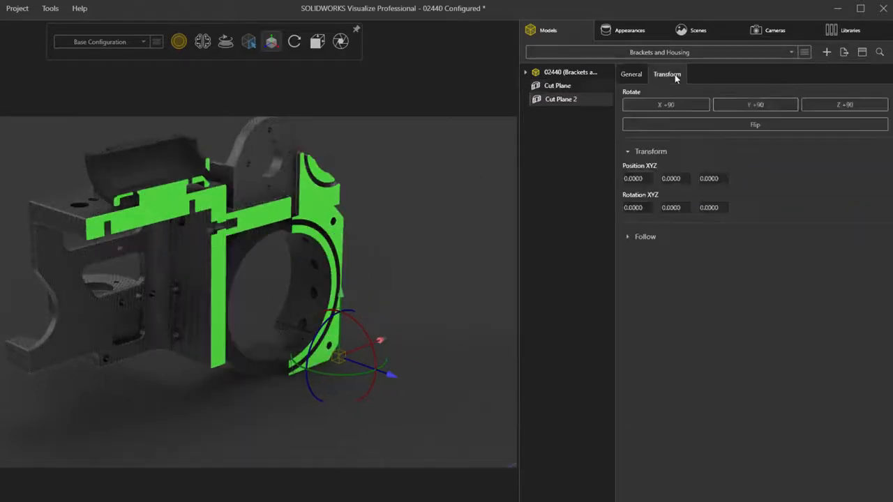
Step: Flip Cut Plane 2 and move it along the X axis to position -0.1729
left_click(753, 124)
left_click_drag(380, 341, 245, 376)
left_click(405, 341)
Step: Hide Cut Plane and Cut Plane 2 each in its own new configuration, and choose Base Configuration
right_click(572, 83)
mouse_move(682, 233)
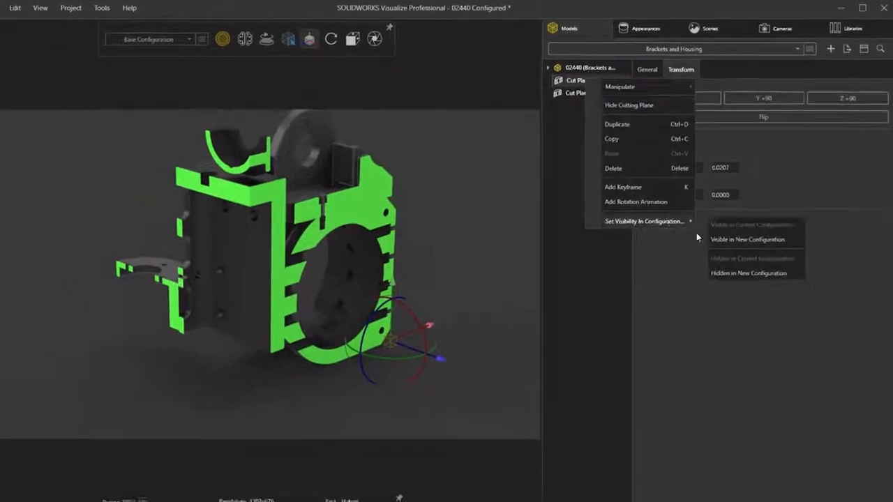
left_click(748, 280)
right_click(564, 97)
mouse_move(649, 246)
left_click(741, 278)
left_click(209, 38)
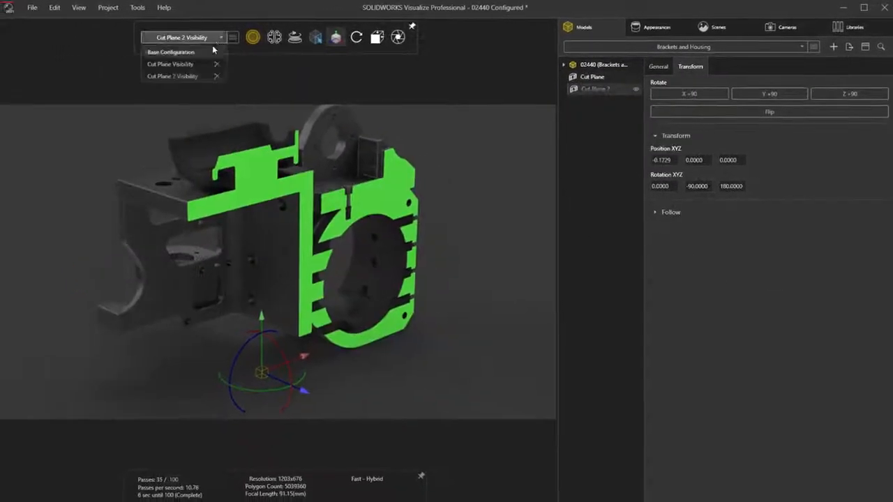
left_click(203, 50)
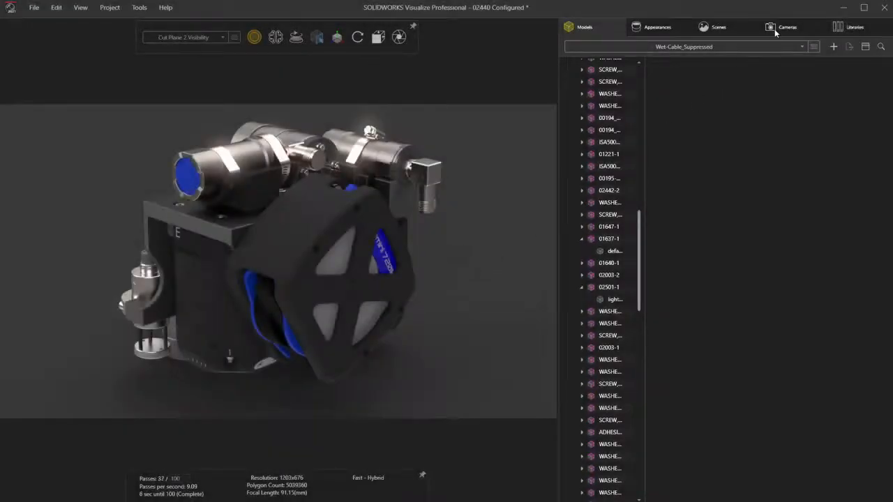
Step: Duplicate the Default Camera and make the copy the active camera
left_click(775, 30)
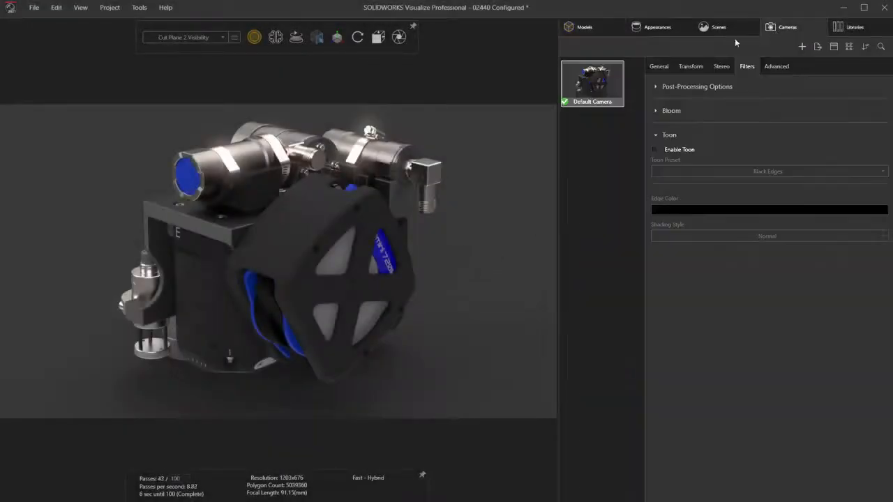
right_click(594, 83)
left_click(618, 119)
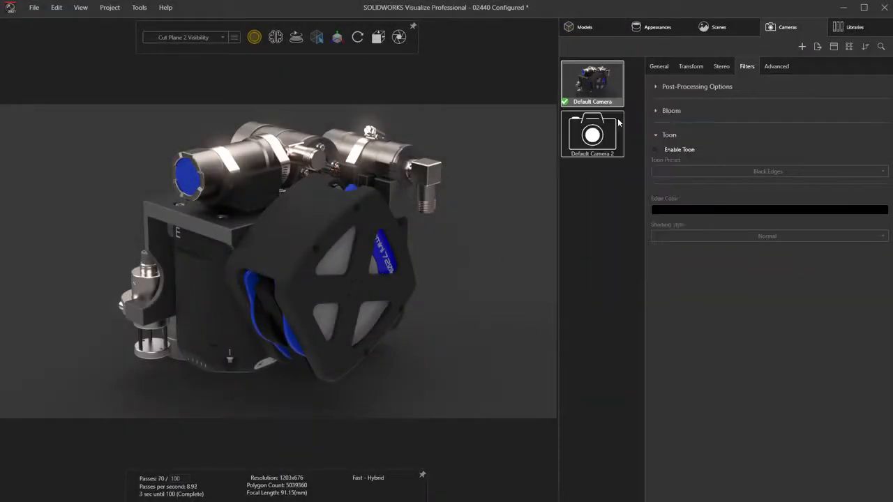
left_click(605, 134)
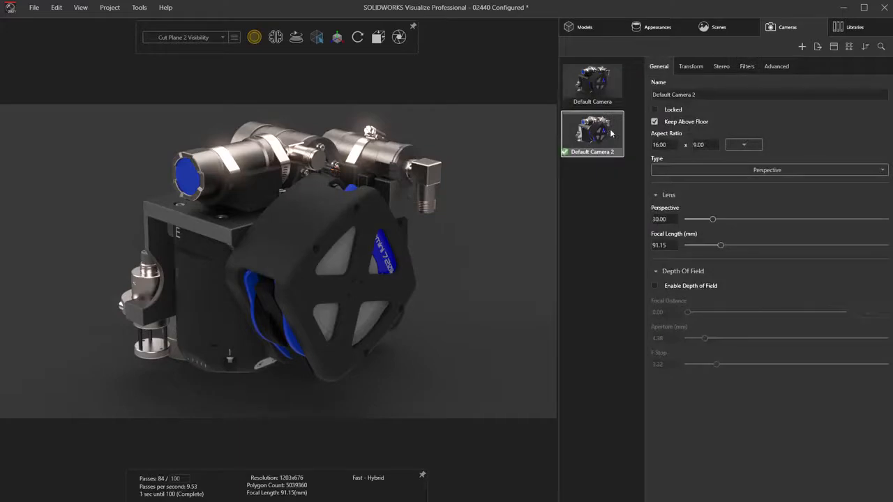
Step: Enable the Toon filter on Default Camera 2 and set its shading style to Toon Shaded
left_click(745, 67)
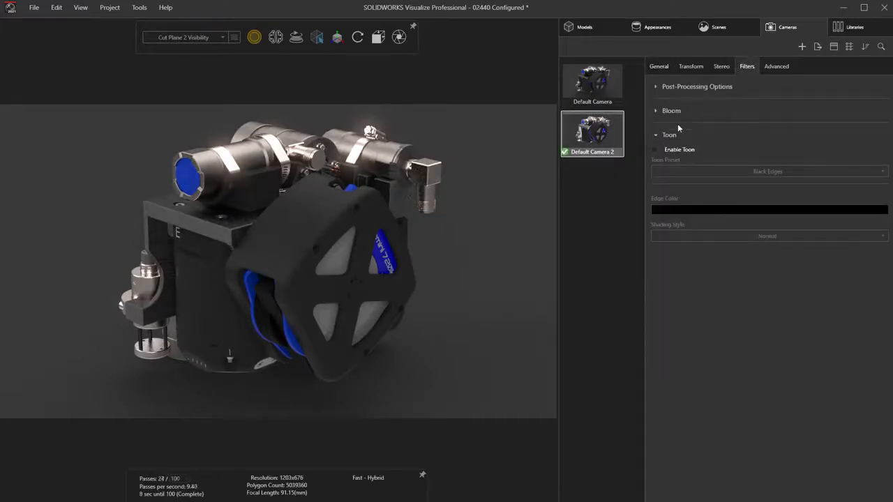
left_click(654, 150)
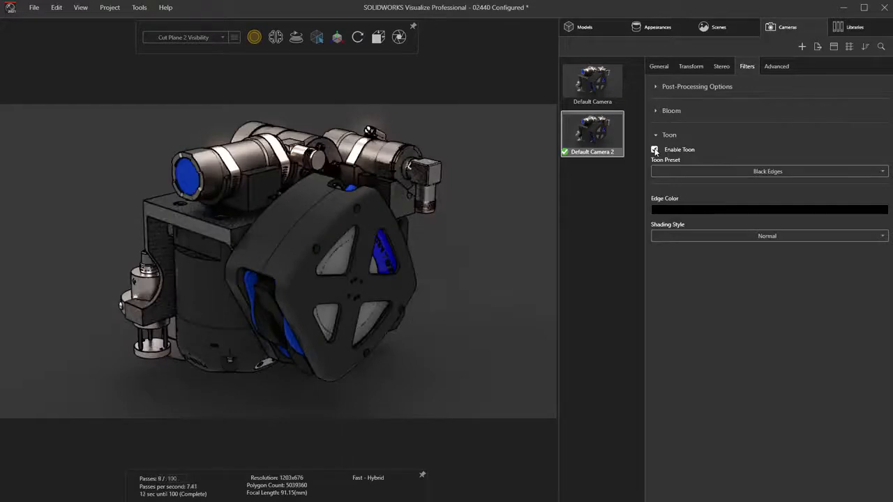
left_click(699, 236)
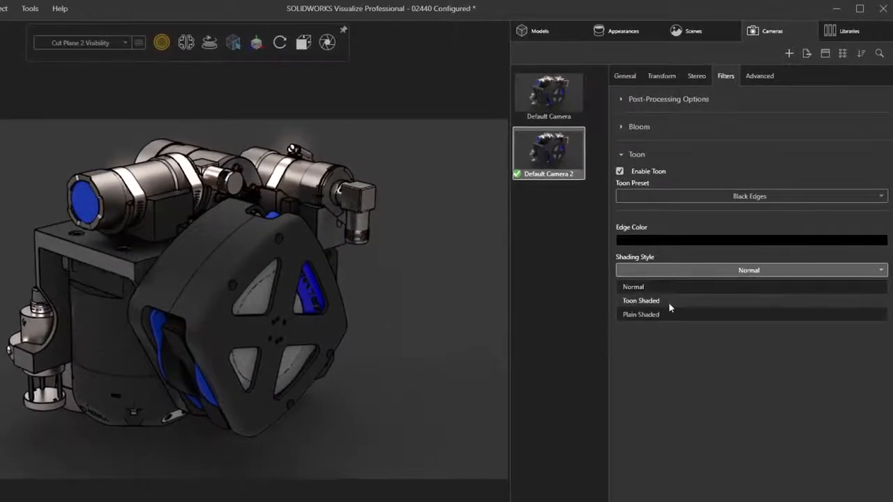
left_click(668, 301)
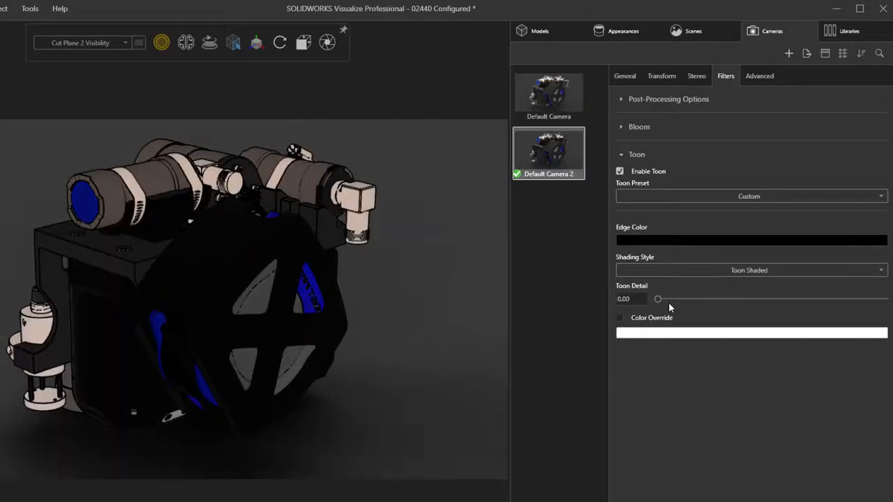
Step: Try the White on Black and Black on White toon presets on Default Camera 2
left_click(745, 196)
left_click(701, 228)
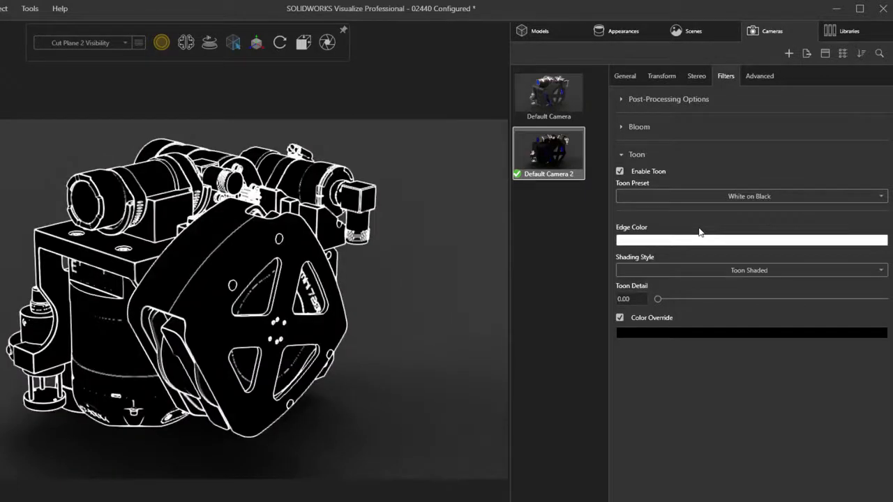
left_click(711, 197)
left_click(685, 240)
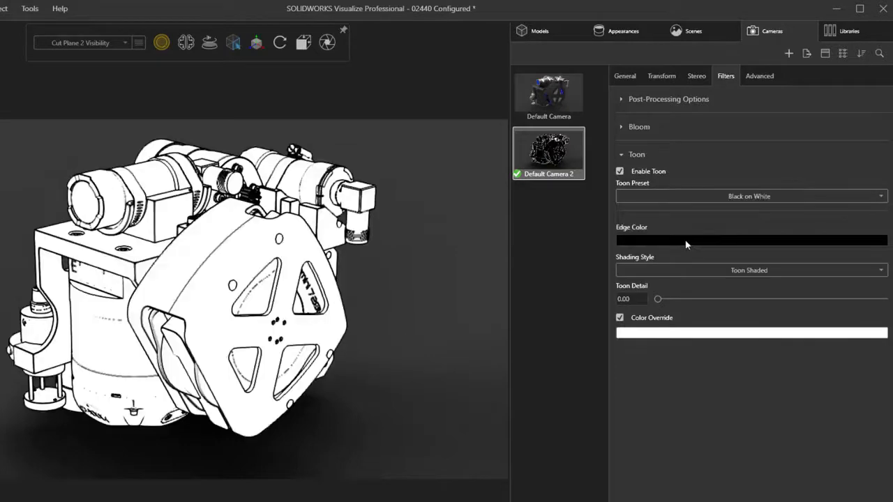
Step: Apply the Ambient Occlusion toon preset to Default Camera 2 and change its edge color to saturated blue
left_click(700, 198)
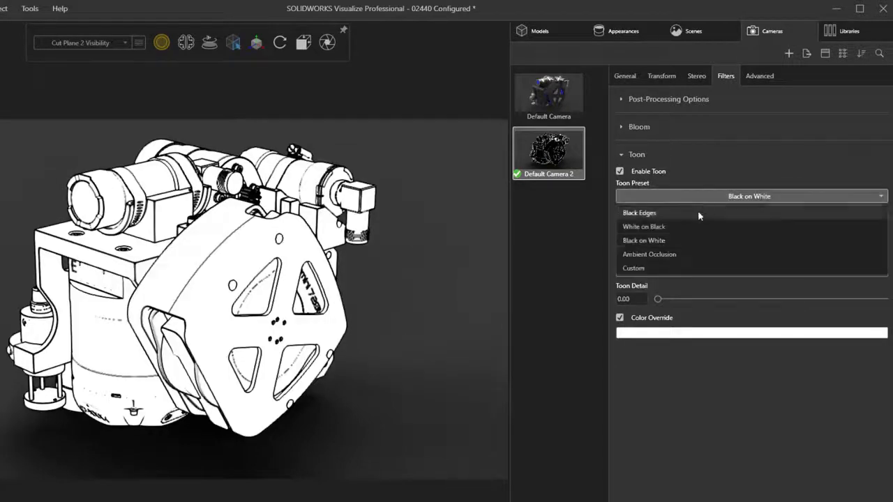
left_click(664, 255)
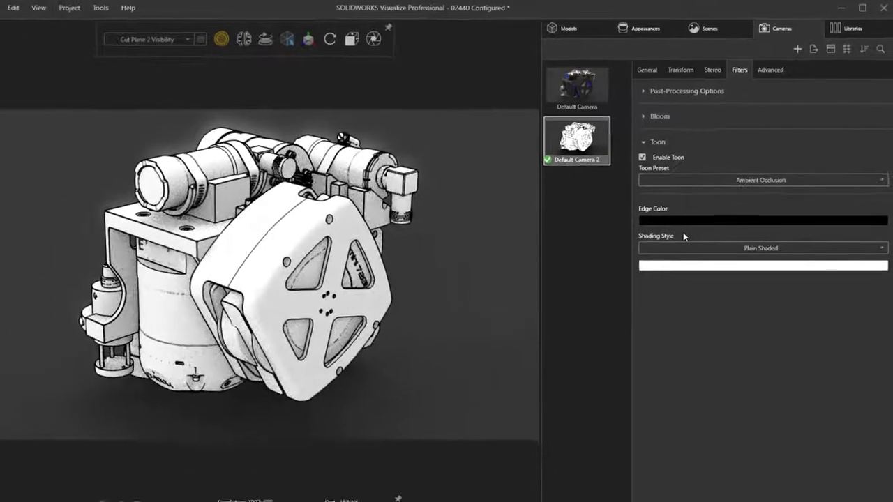
left_click(699, 213)
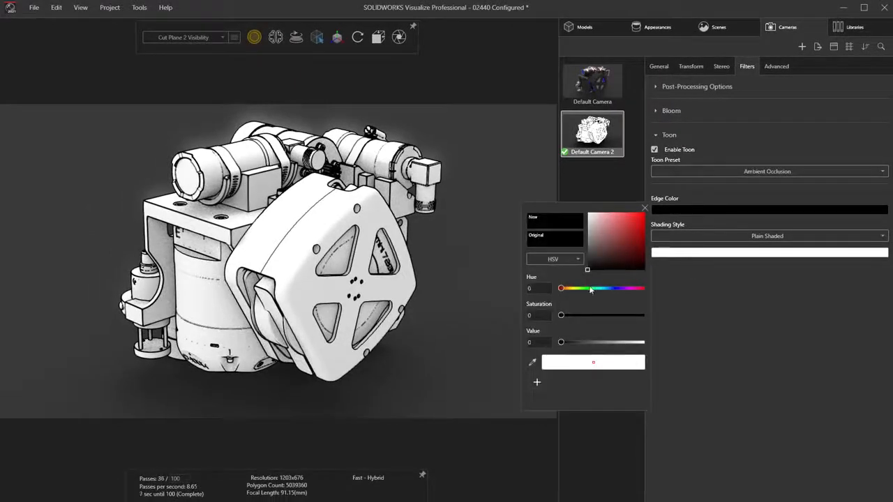
left_click_drag(591, 289, 616, 288)
left_click_drag(629, 244, 644, 210)
left_click(644, 208)
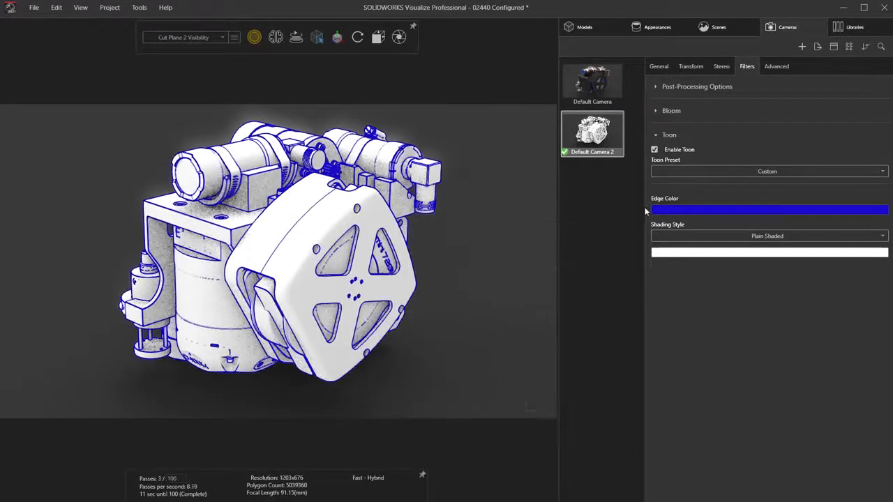
middle_click_drag(238, 271, 419, 230)
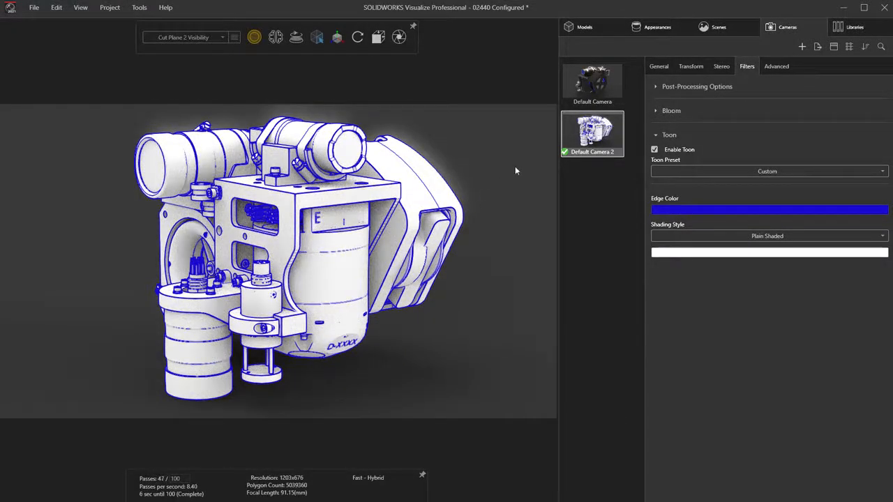
Step: Make Default Camera the active camera and start its output render with all render layers included
left_click(580, 96)
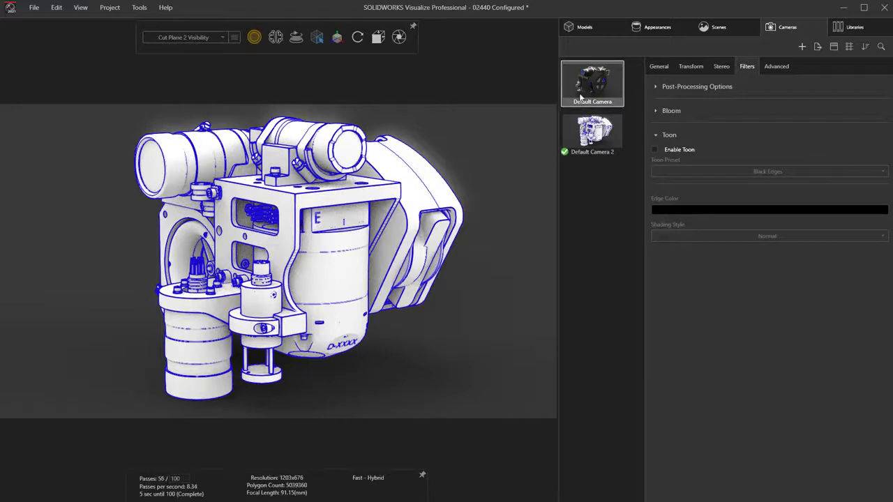
double_click(581, 96)
left_click(399, 37)
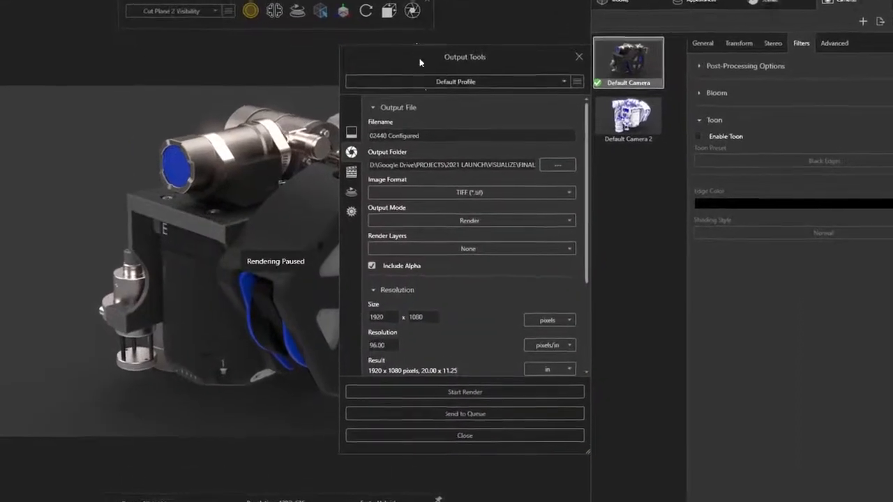
left_click(414, 248)
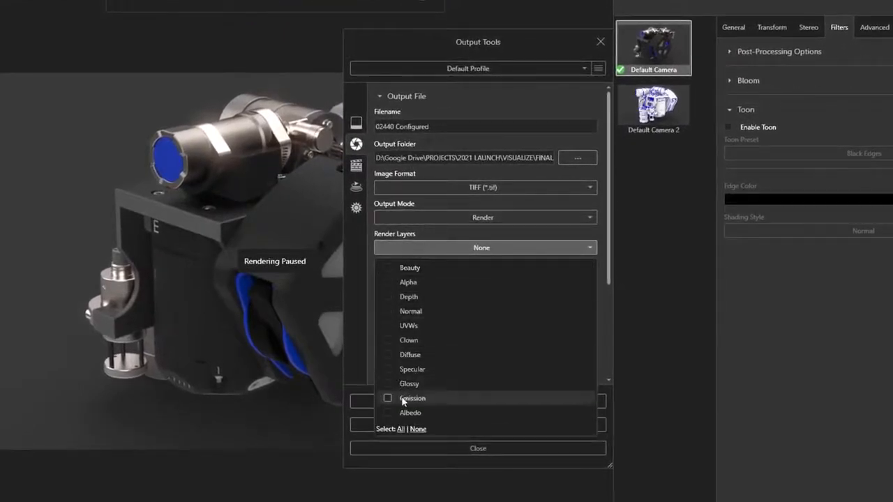
left_click(400, 429)
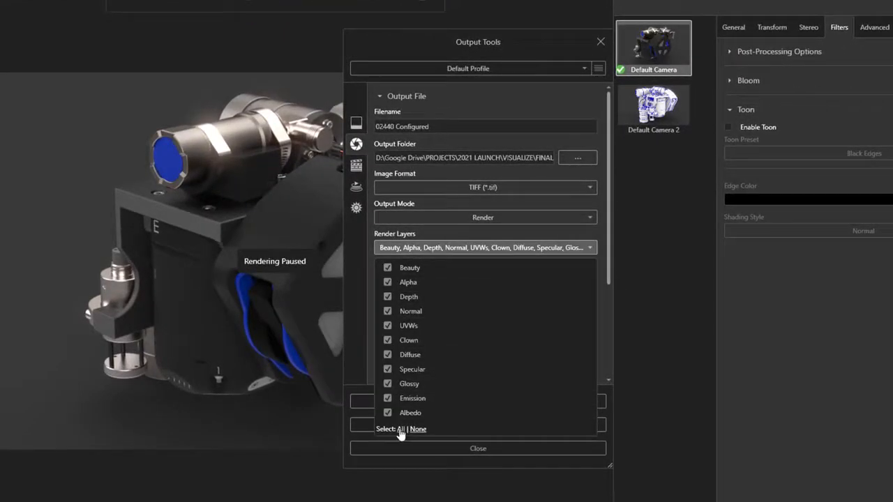
left_click(501, 248)
scroll(604, 209, "down", 5)
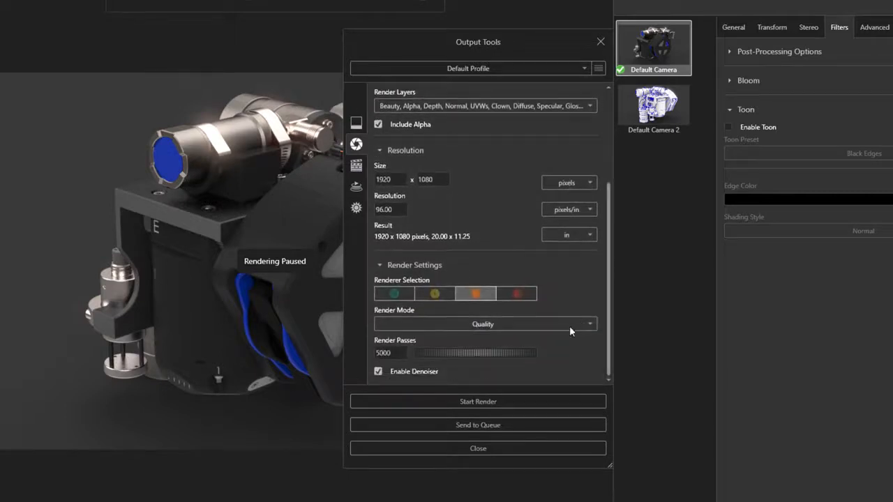
left_click(479, 402)
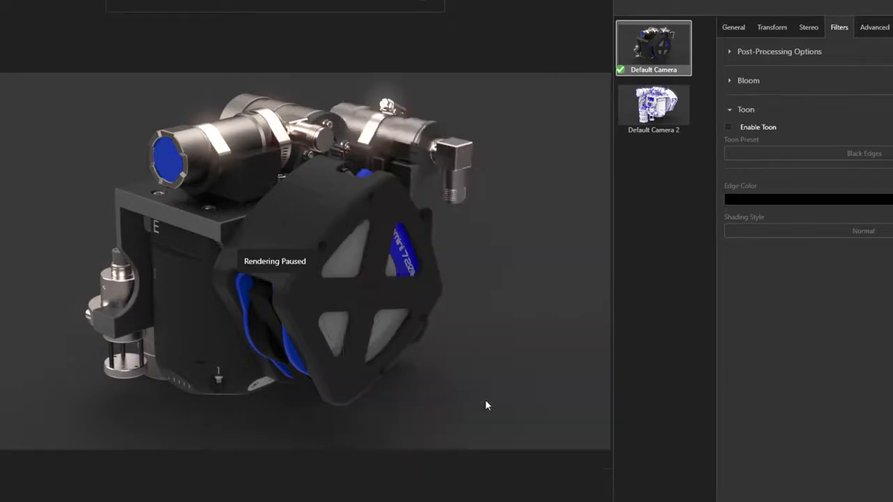